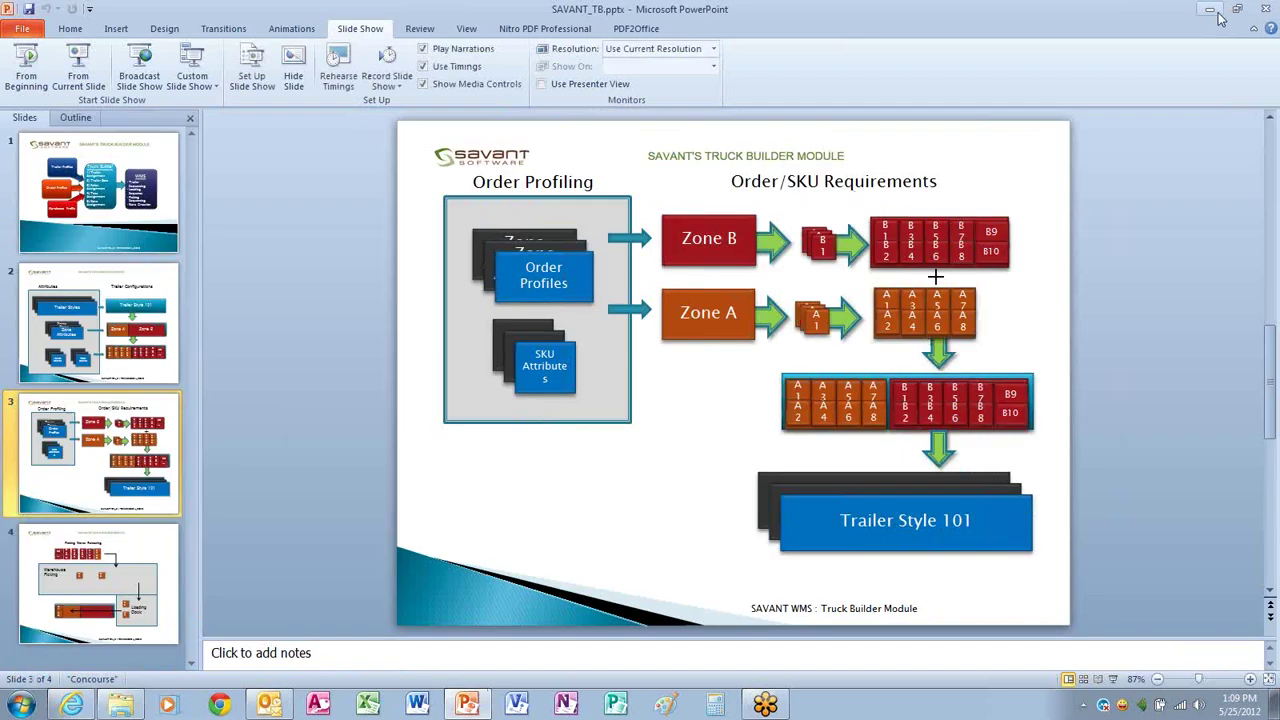
Launch Truck Builder from the DEMOS folder and log in to the trailer build module.
click(1210, 9)
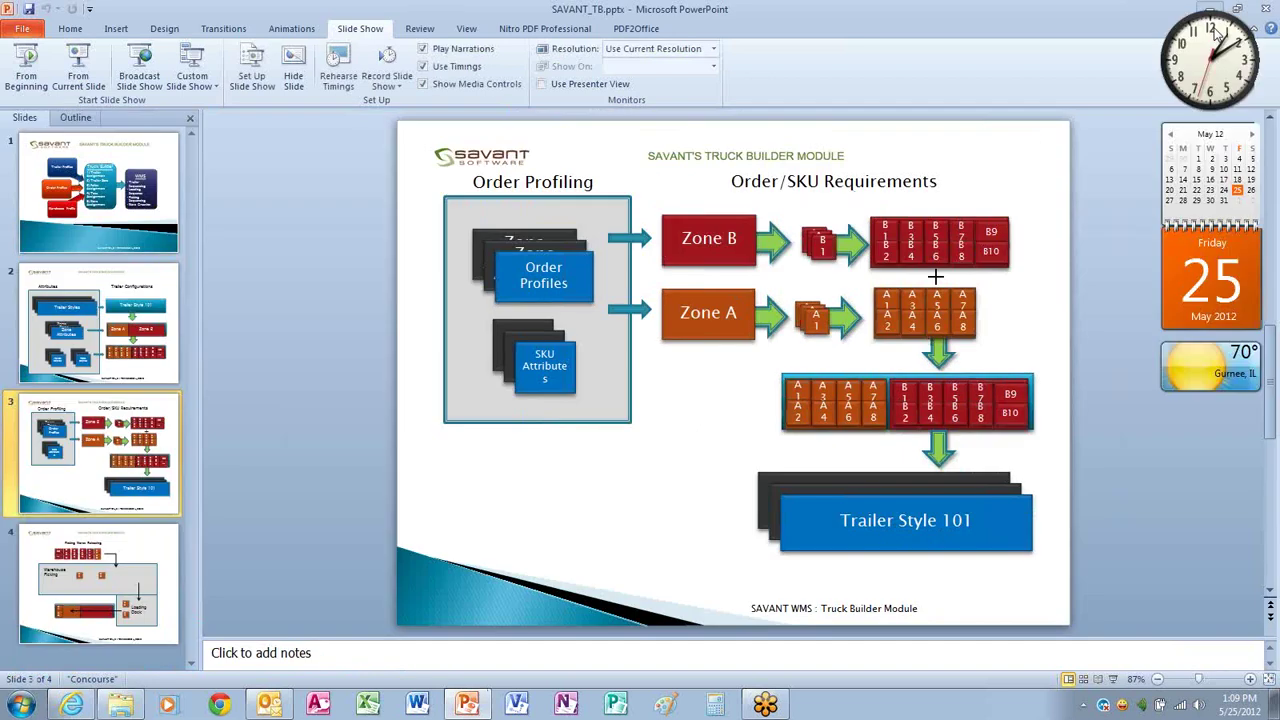
double_click(92, 38)
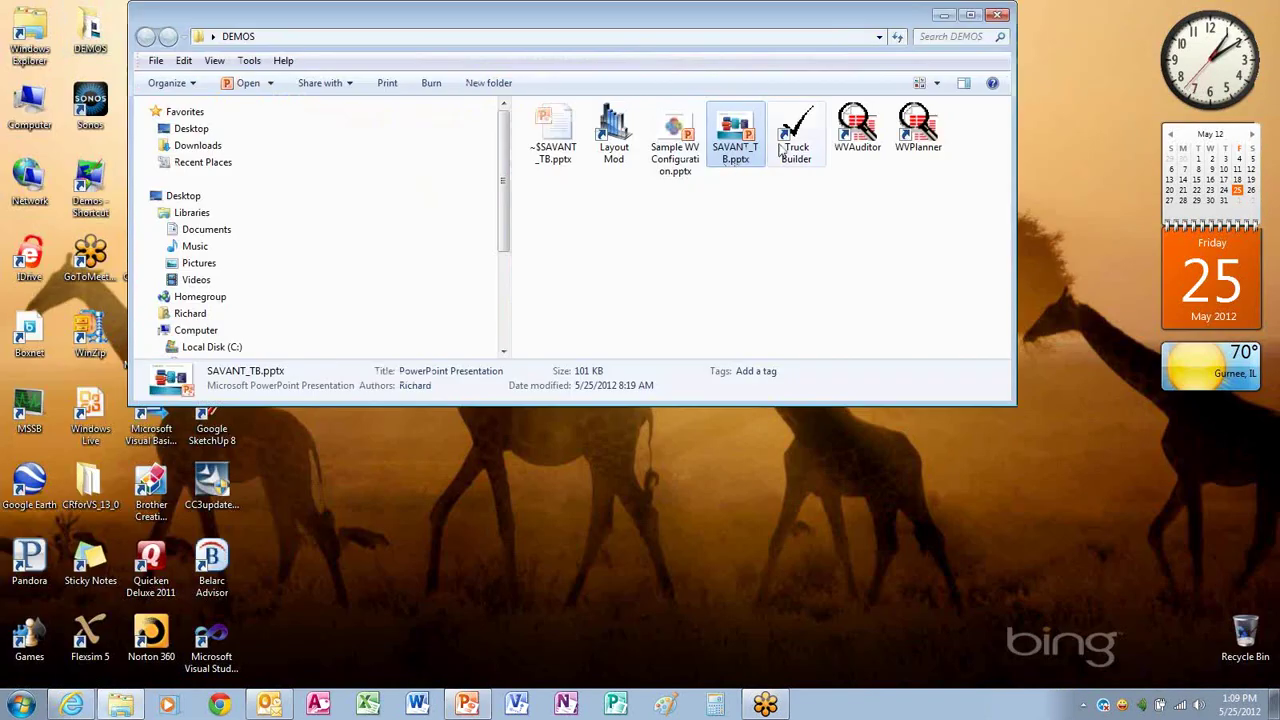
double_click(785, 145)
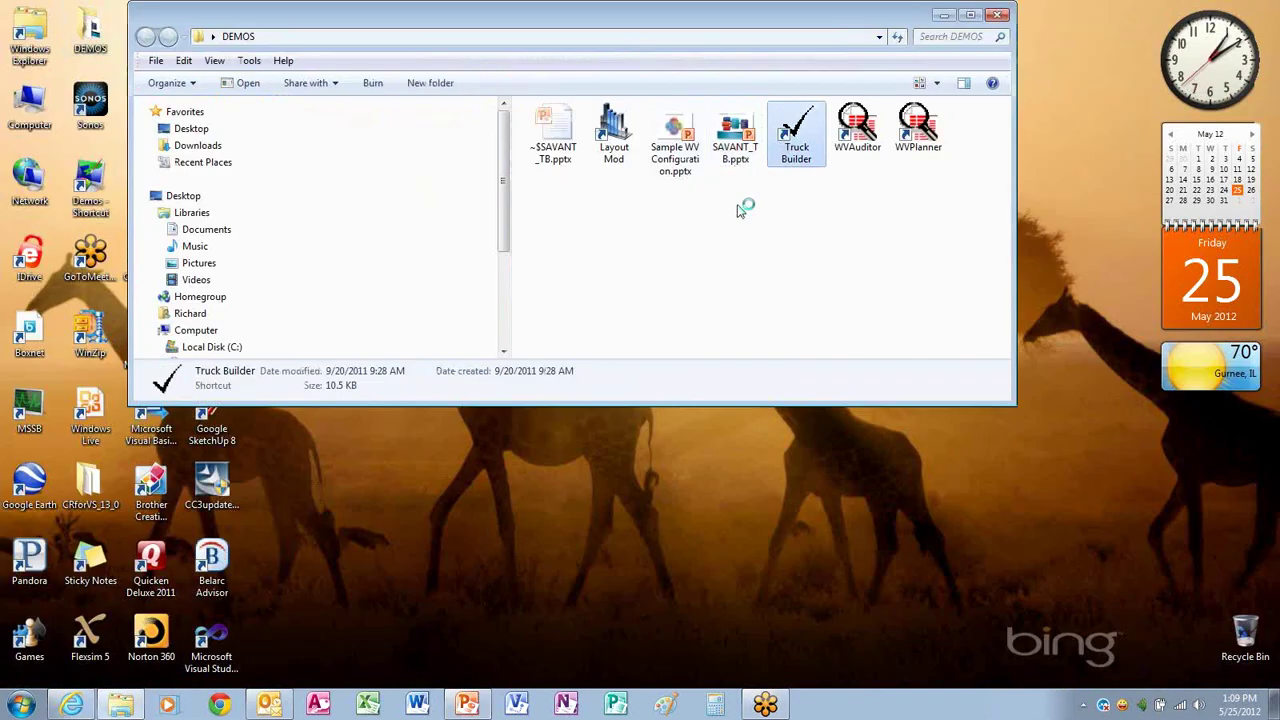
click(728, 408)
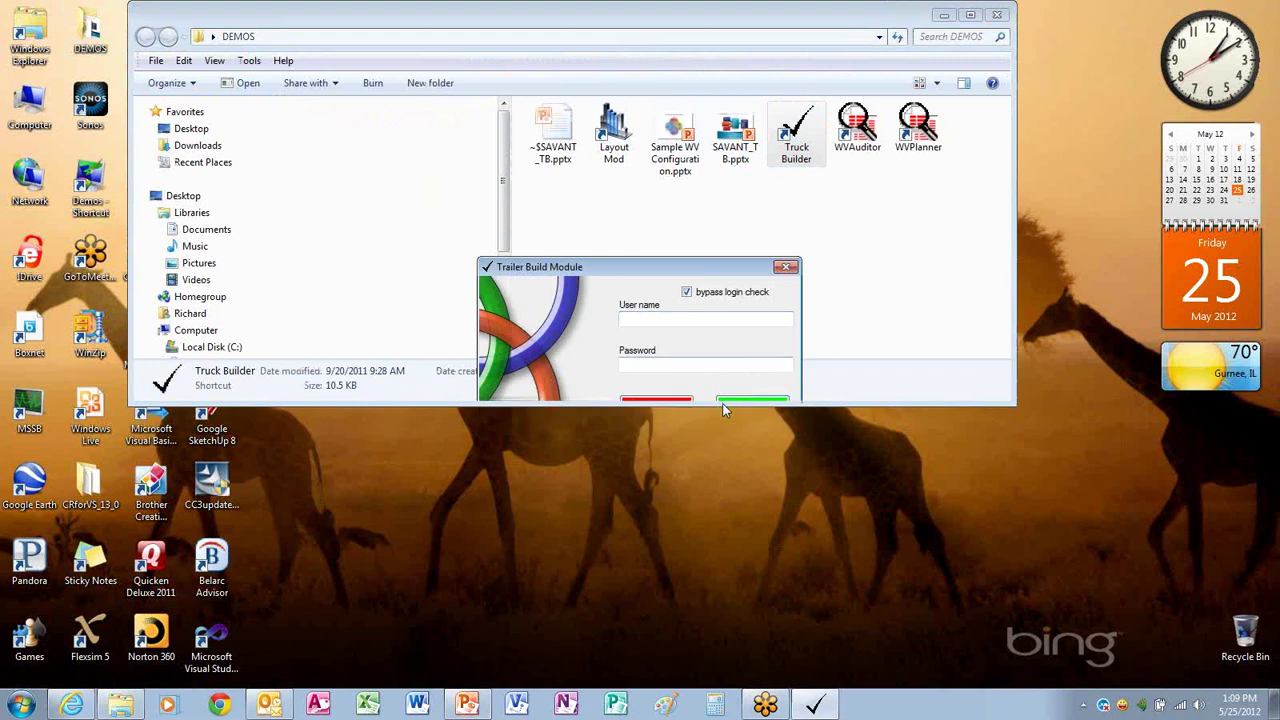
Show the REG PALLET style in Trailer Build Parameters: 48x42x48 inches, 99999 lbs limit.
click(207, 113)
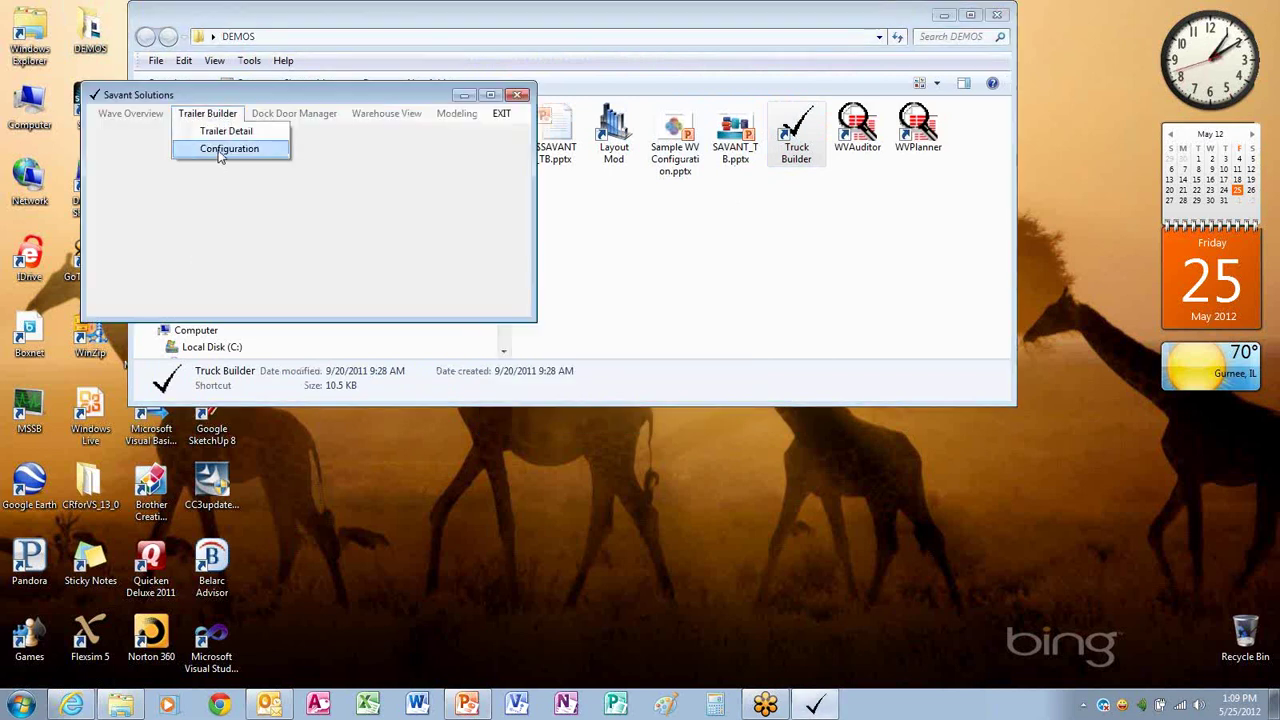
click(222, 150)
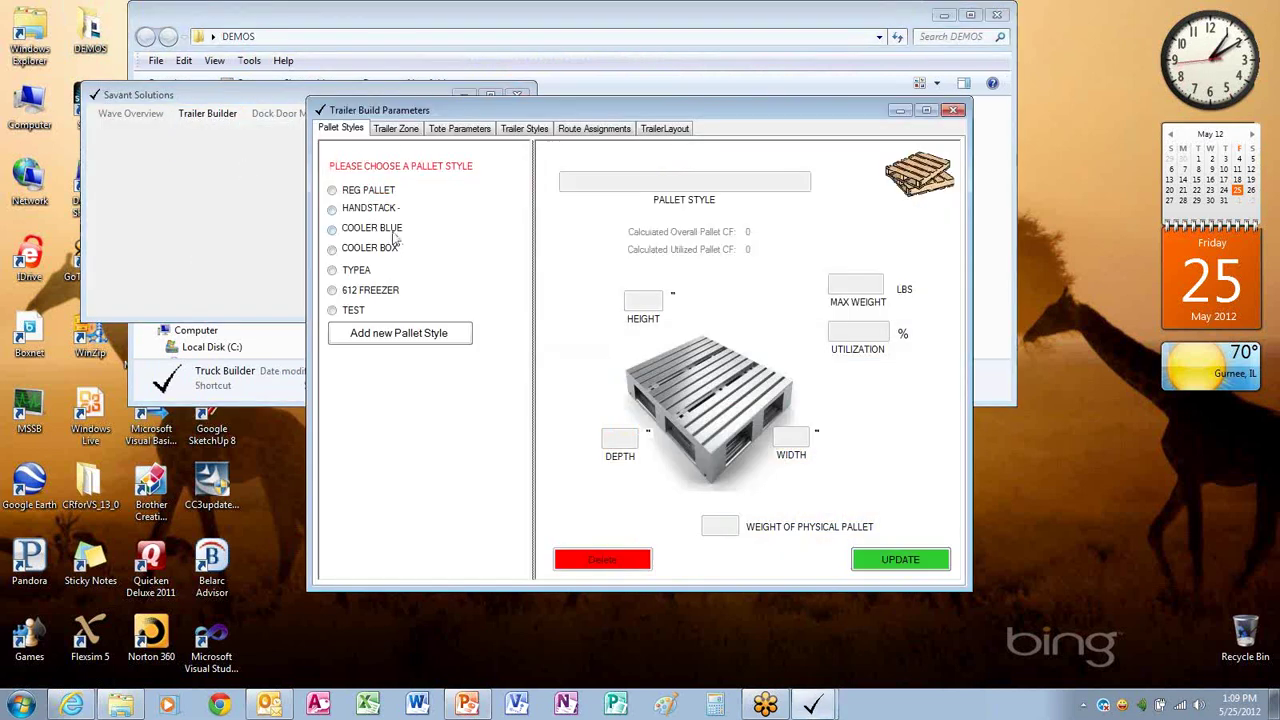
click(362, 192)
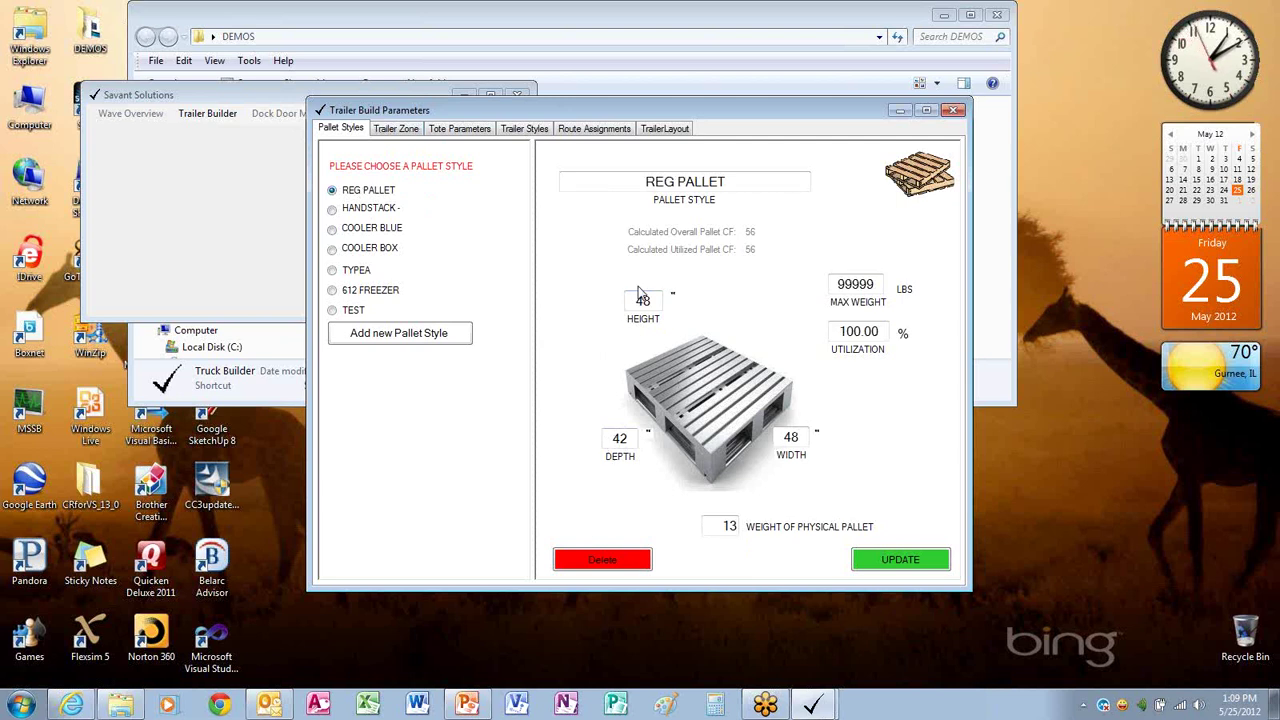
Review the TOTE trailer zone, then show the PRODUCE tote style's 9999 lbs limit and 12.50x18.50x12.00 inside size.
click(400, 130)
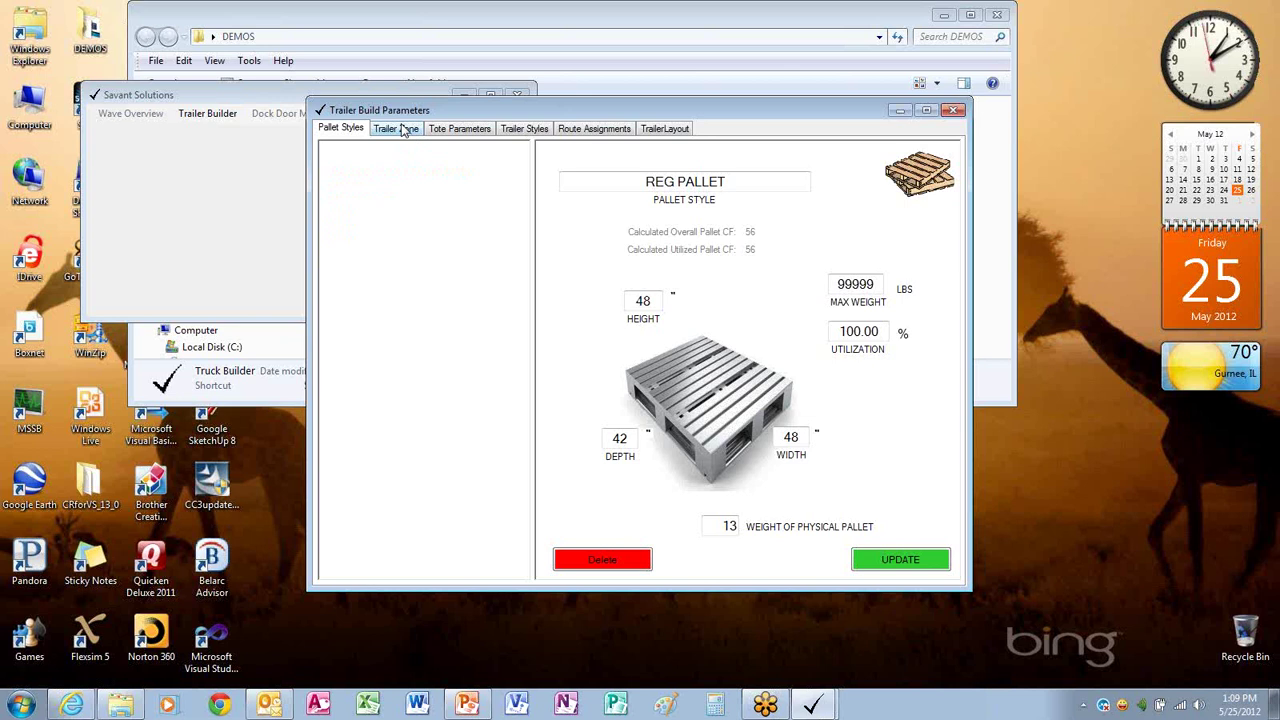
click(350, 194)
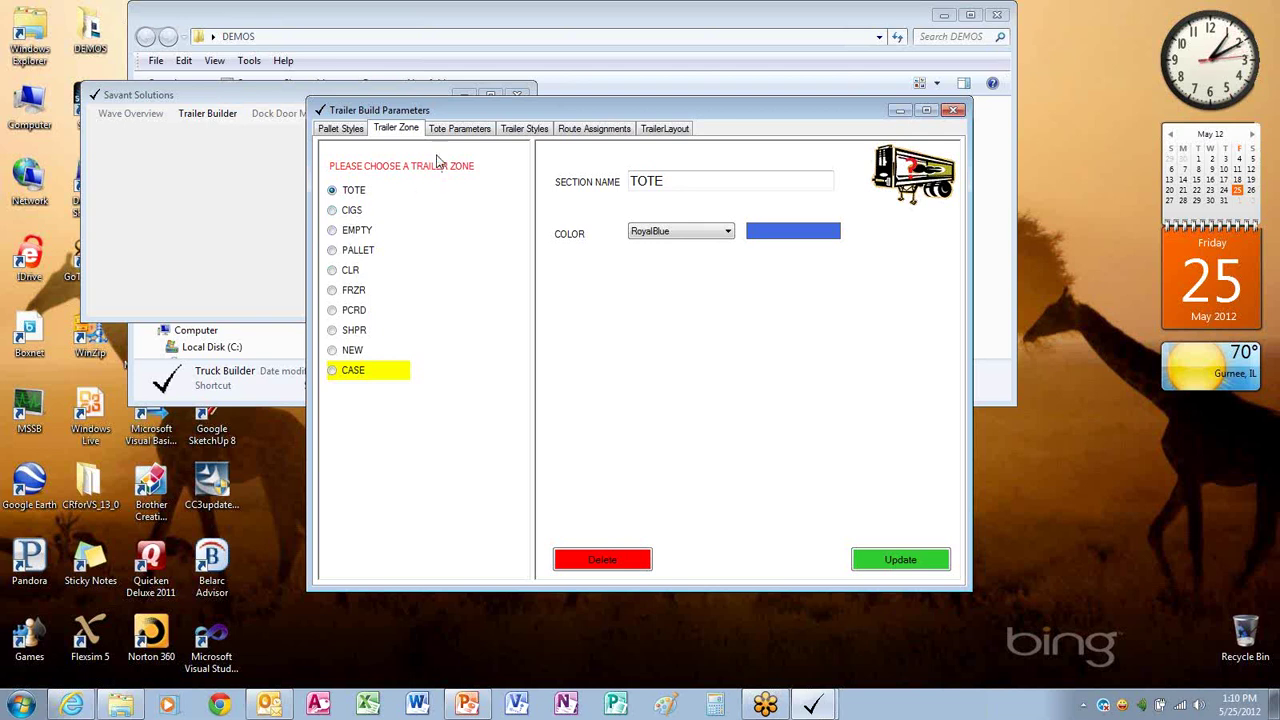
click(459, 128)
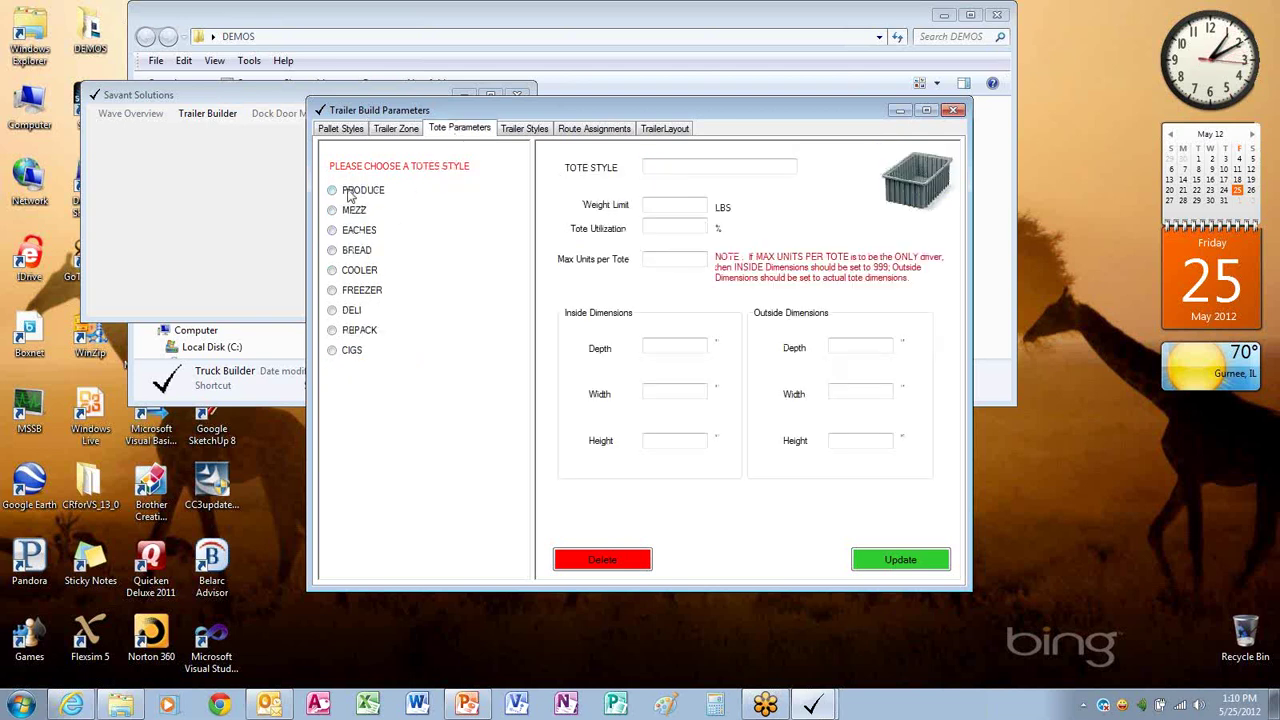
click(350, 190)
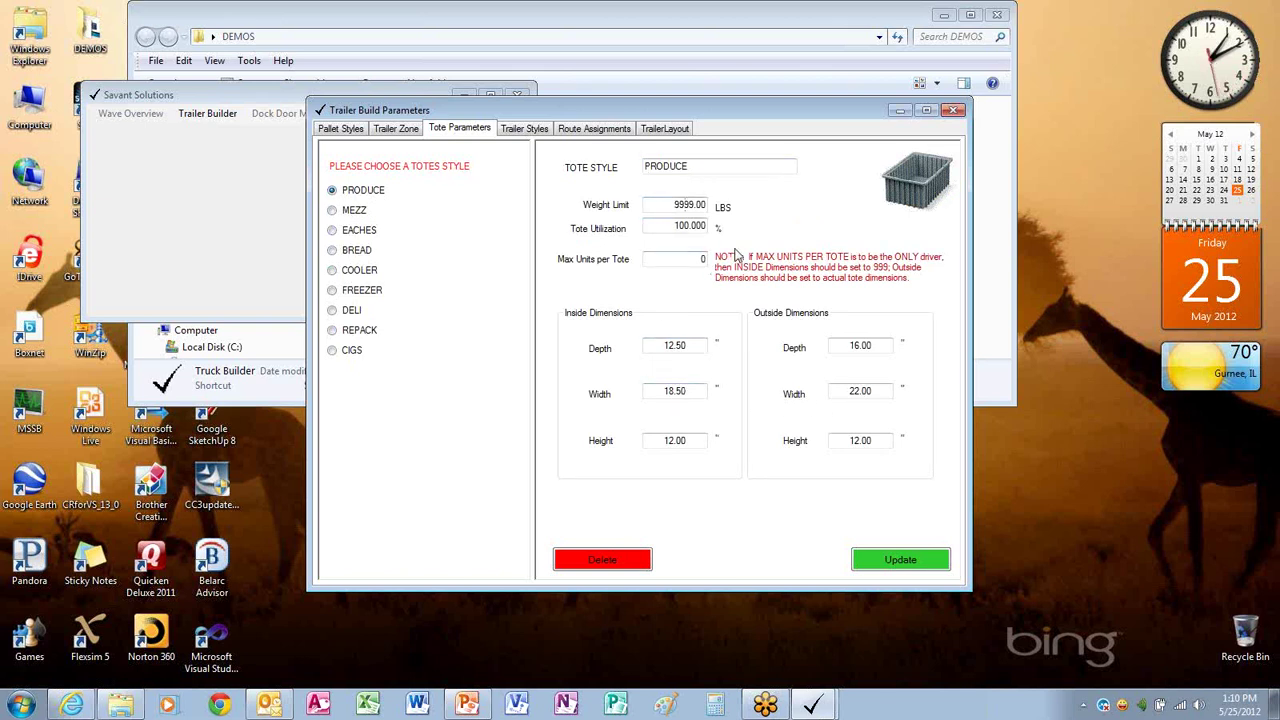
Show the TRUCK 74 trailer style: 24 FT box truck, 650 cubic feet, 50000 lbs, 5 deep x 2 wide.
click(533, 132)
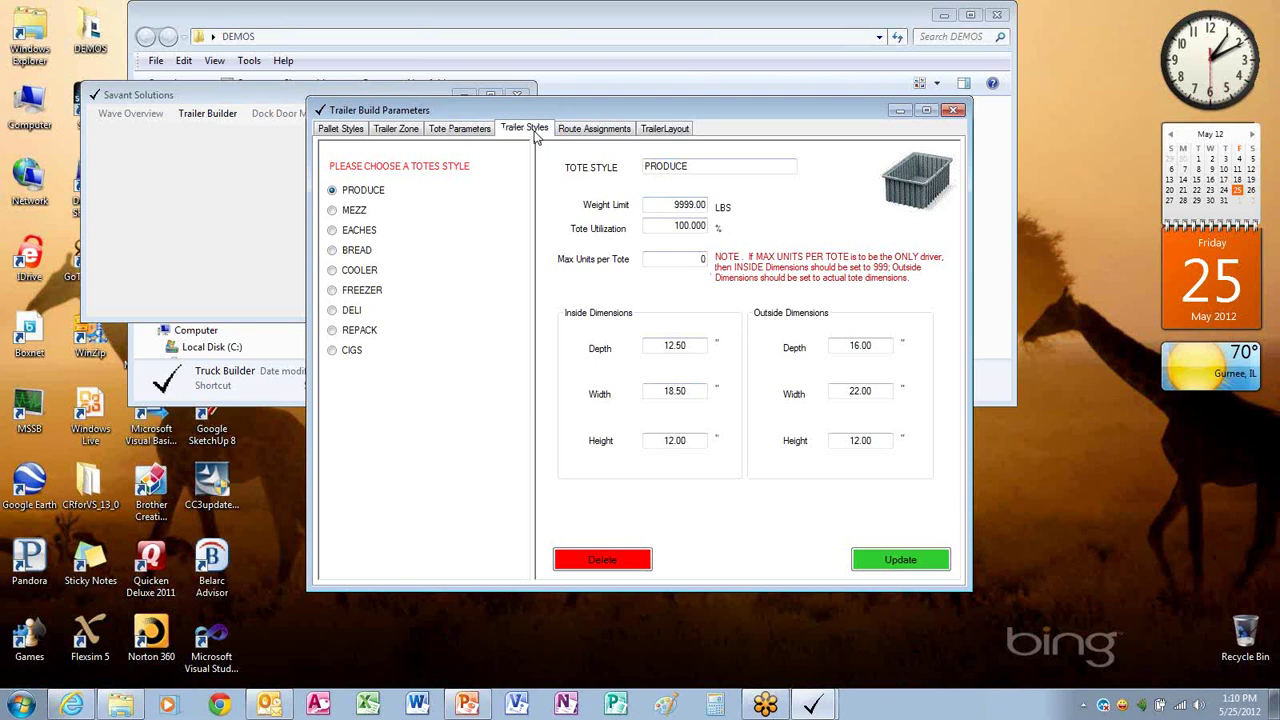
click(357, 197)
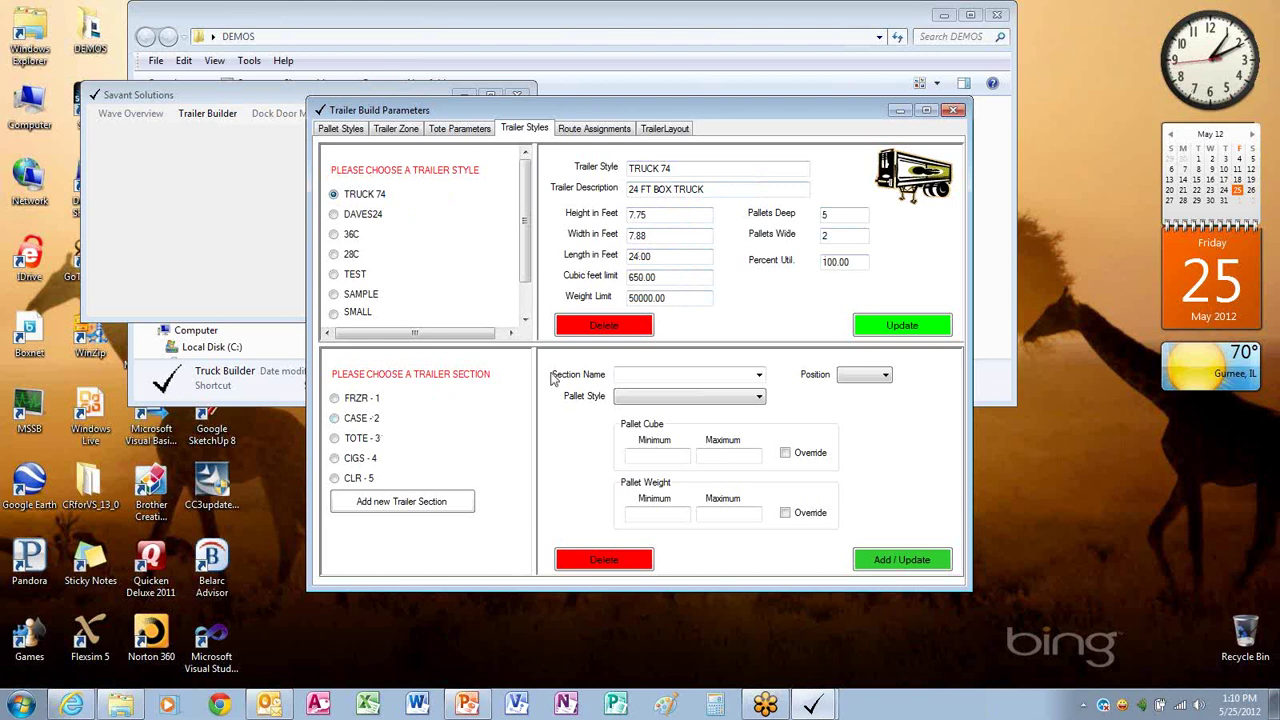
Load the TRUCK 74 trailer layout and pick the CASE and CIGS sections for position 2.
click(648, 132)
click(578, 174)
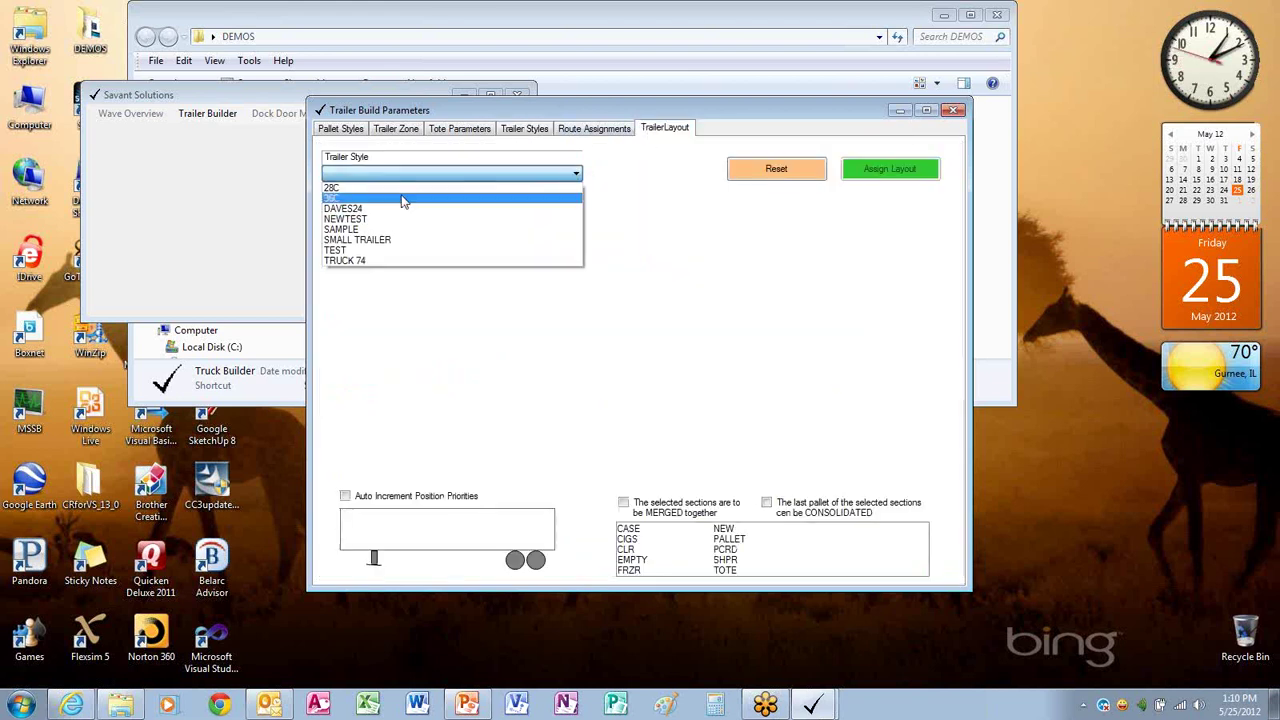
click(371, 263)
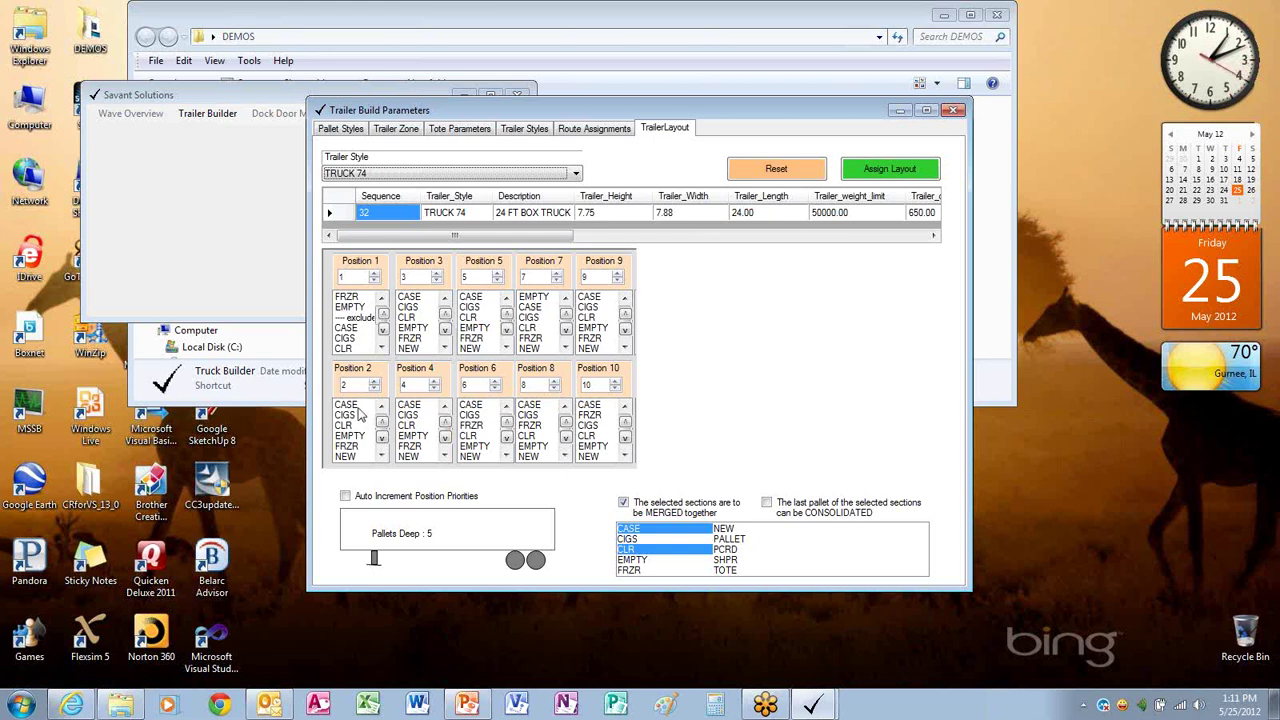
click(350, 405)
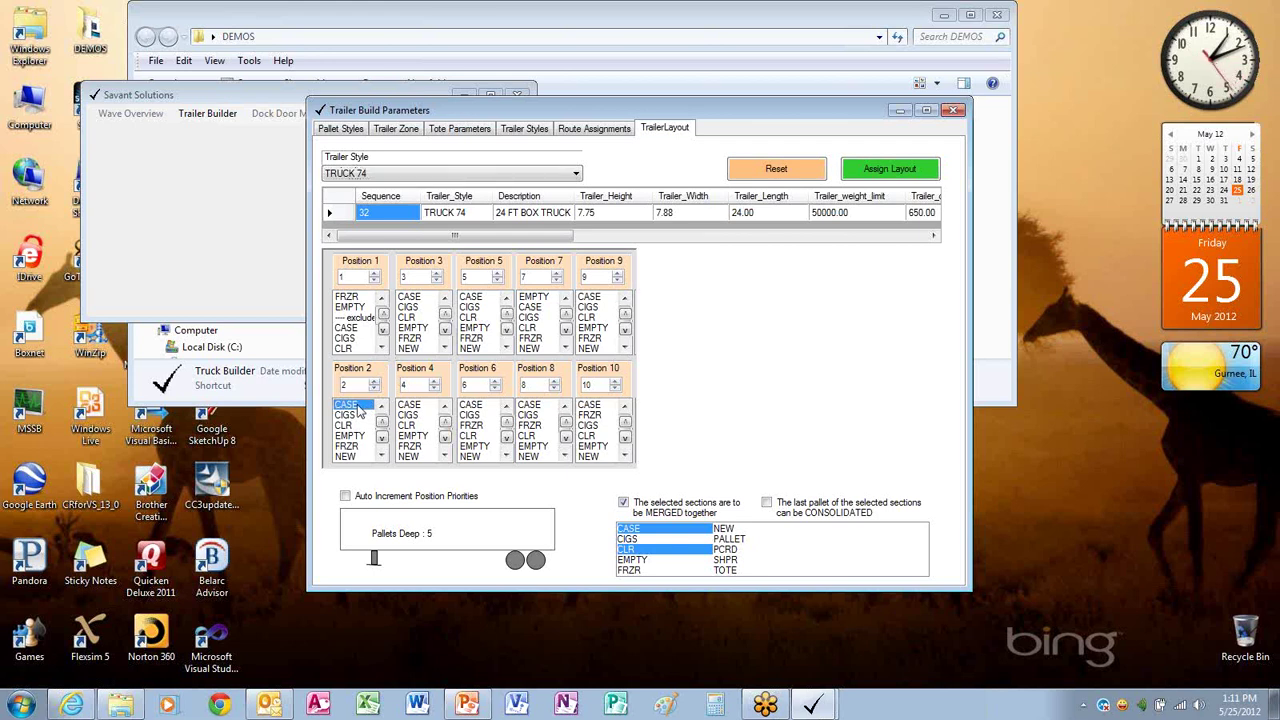
click(355, 416)
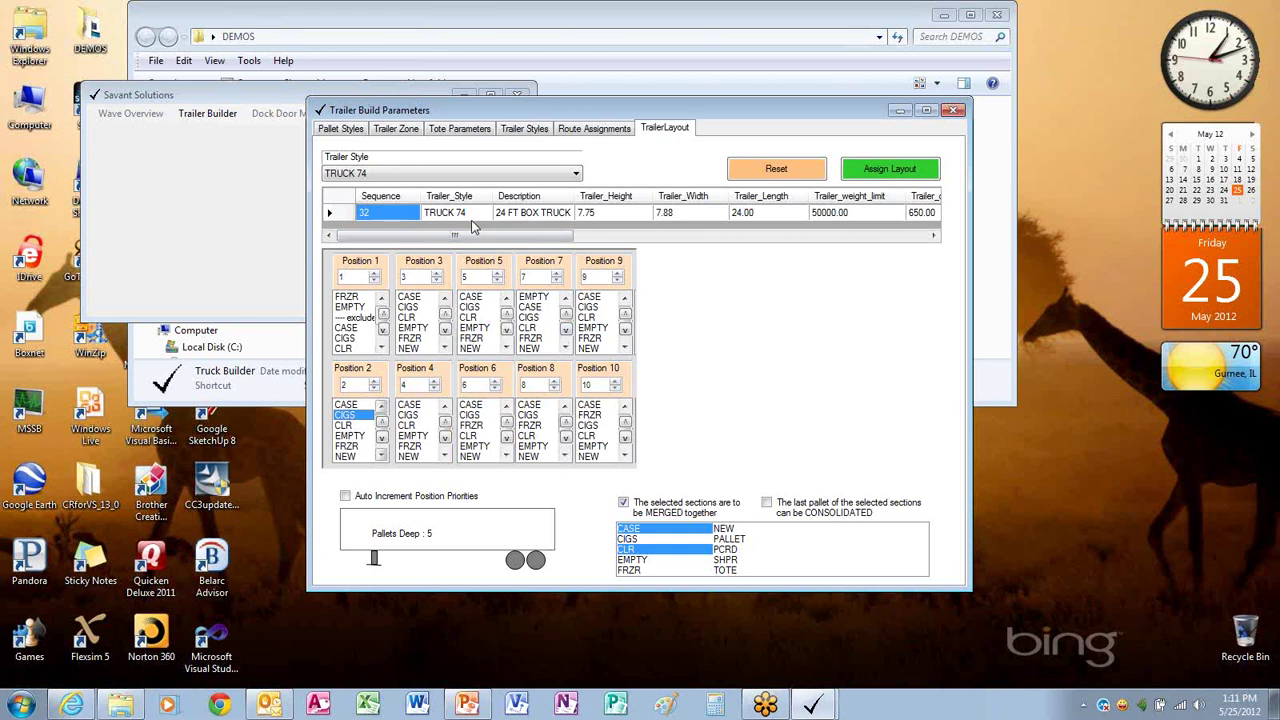
Close the Trailer Build Parameters window, leaving the empty Trailer Build Assignments window.
click(615, 131)
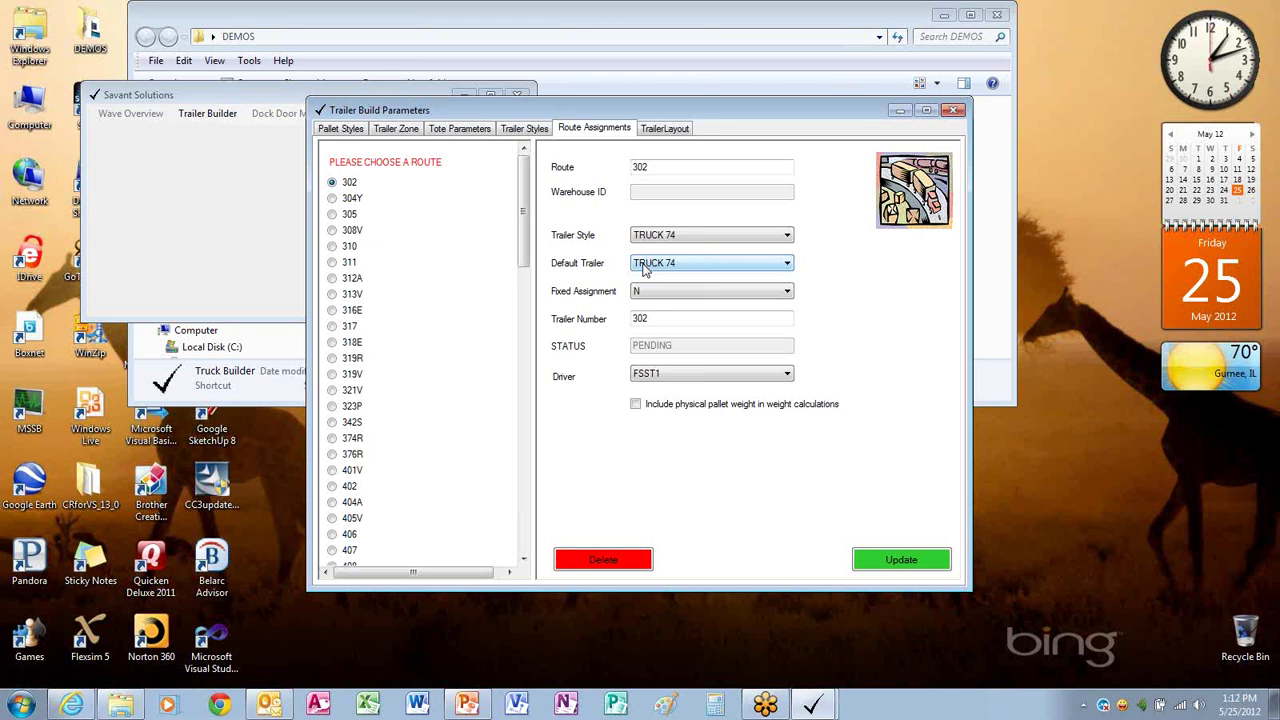
click(953, 110)
click(207, 113)
Process route 612 from warehouse LADC, building pallets 701–707 onto trailer style SAMPLE.
click(209, 131)
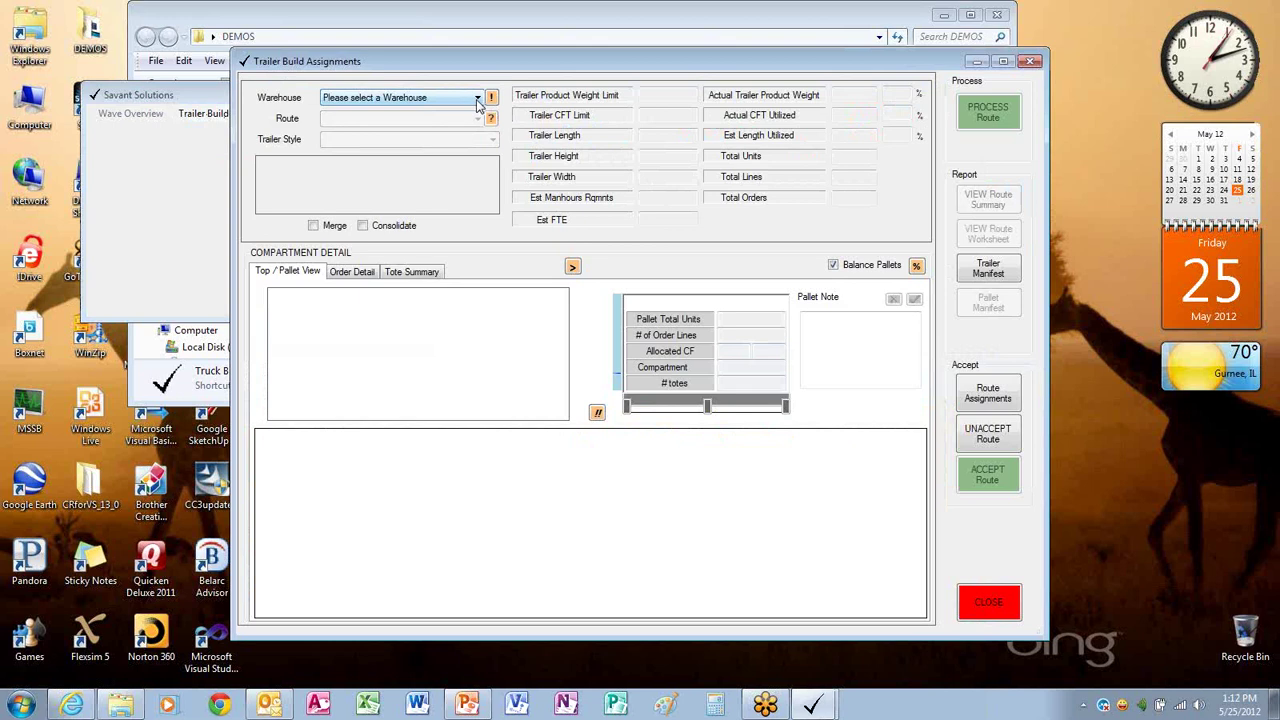
click(464, 100)
click(333, 122)
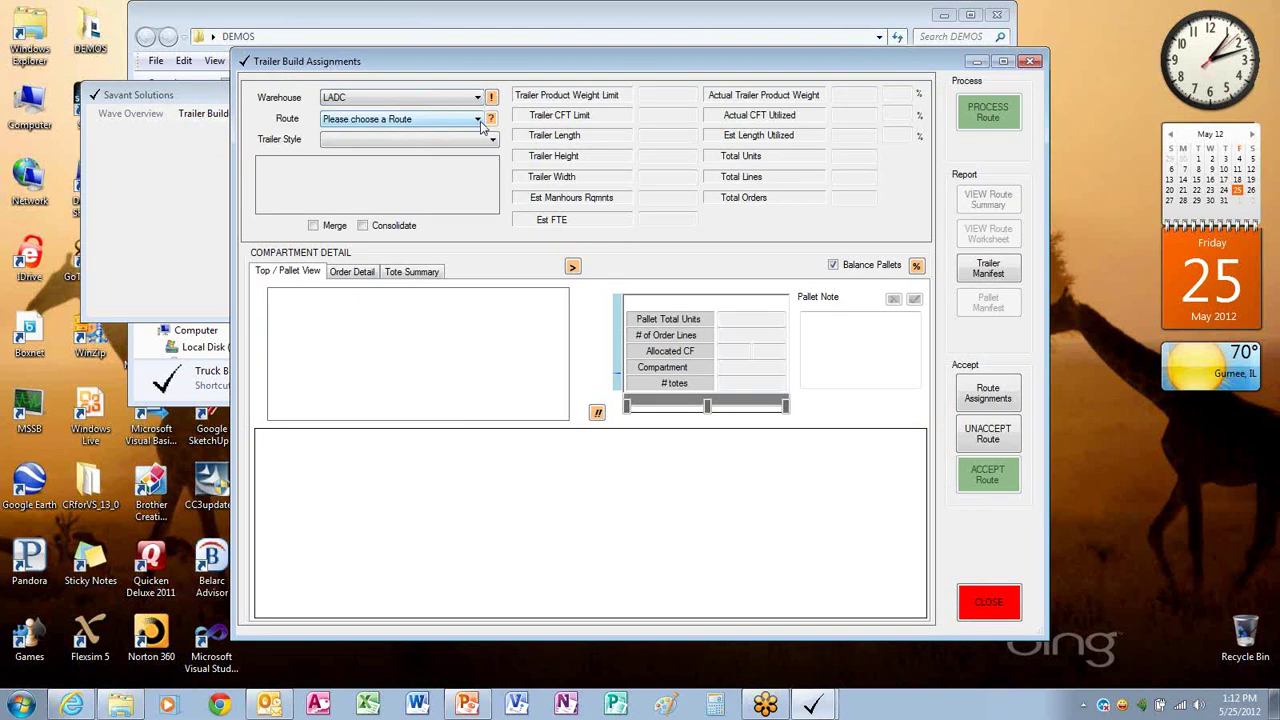
click(446, 120)
click(348, 144)
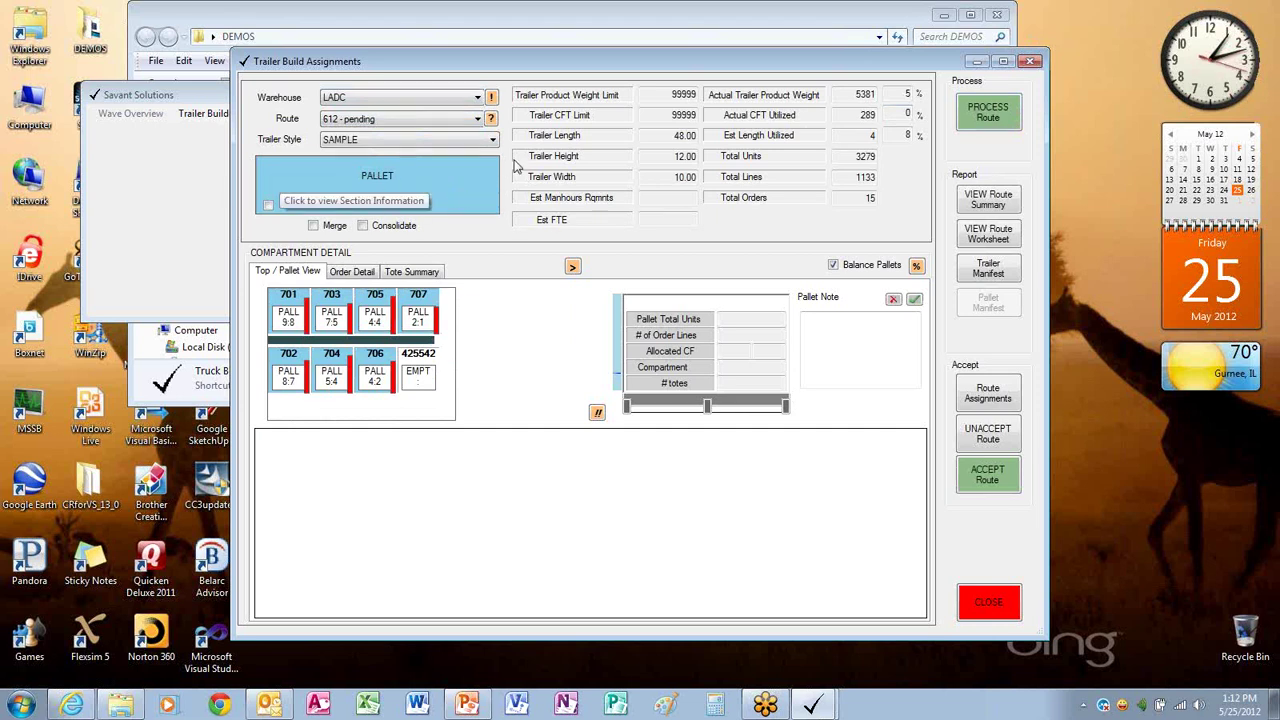
click(977, 111)
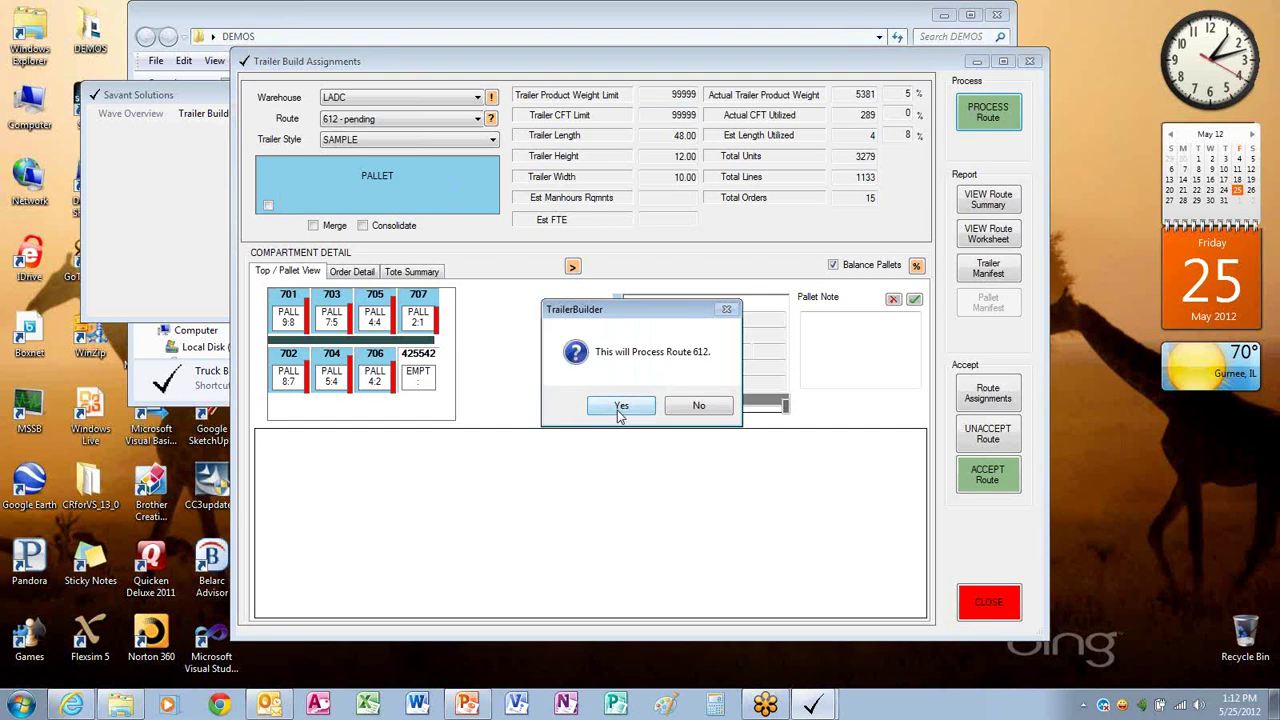
click(619, 407)
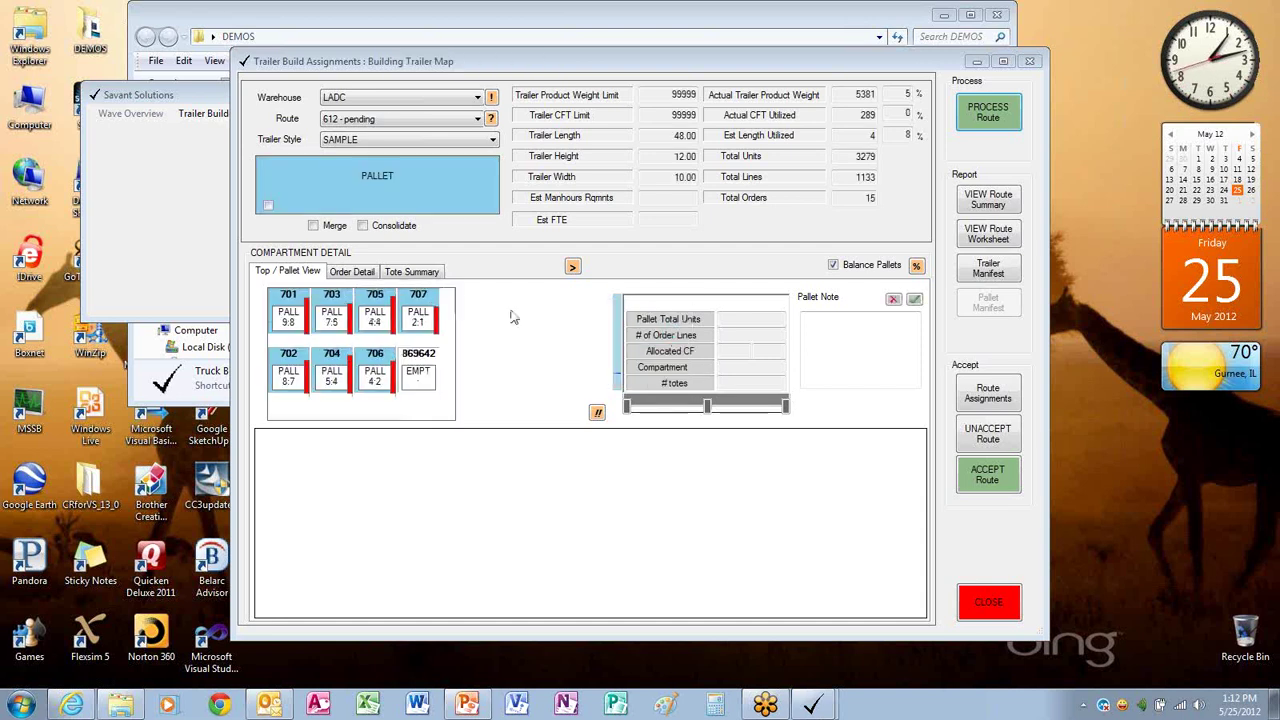
Dismiss the completion message and show pallet 701: 717 units, 249 order lines, 80% full.
click(672, 402)
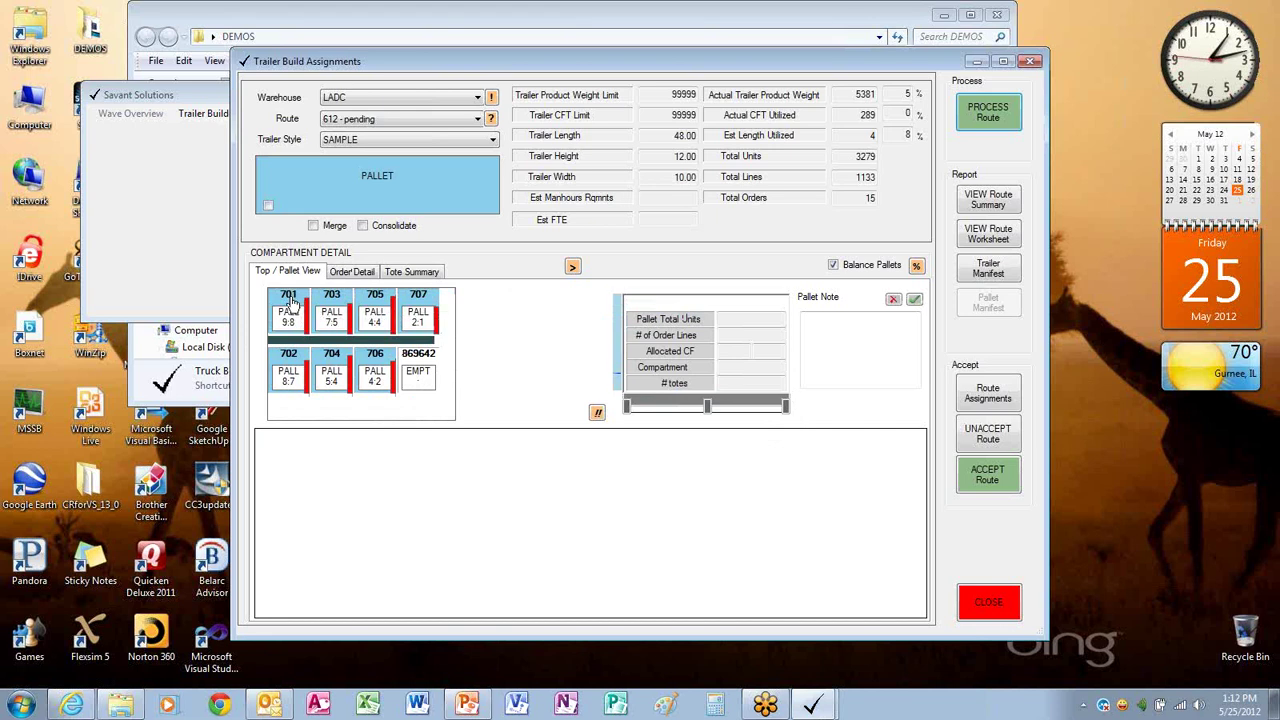
click(291, 306)
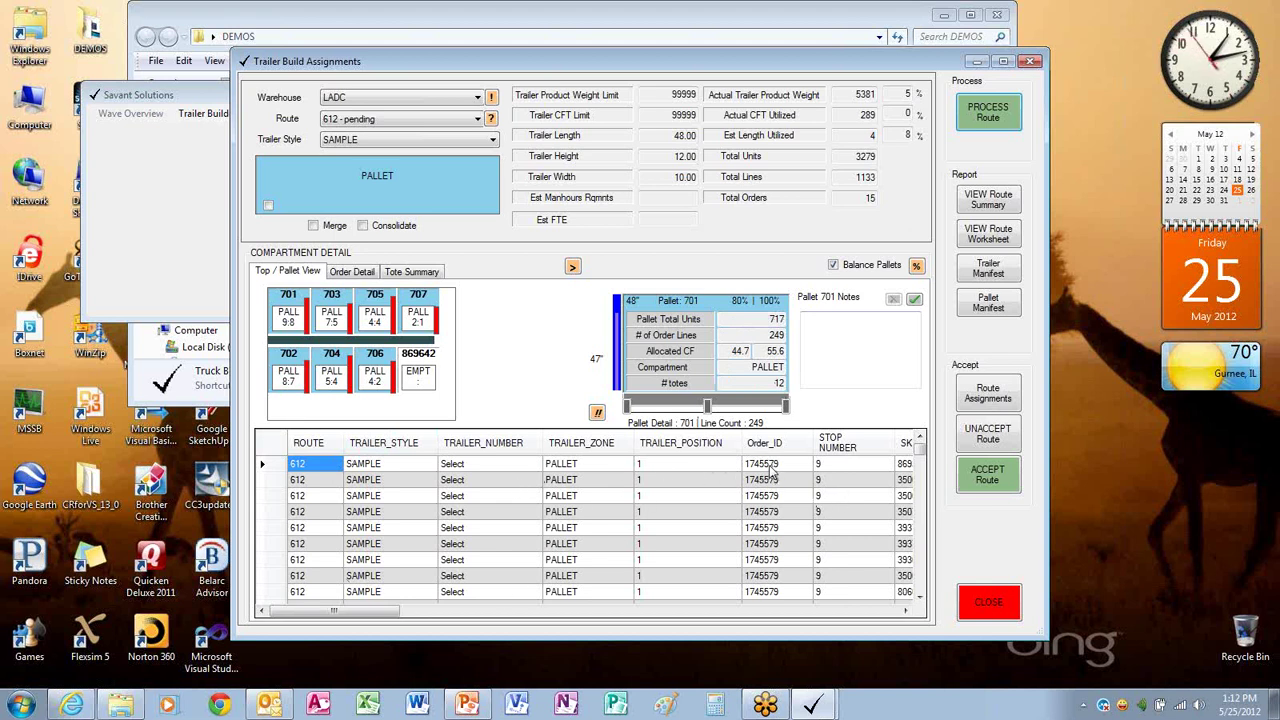
mouse_move(376, 615)
mouse_down()
mouse_move(762, 634)
mouse_move(380, 616)
mouse_up()
Save the note 'attach red label' on pallet 701.
click(843, 330)
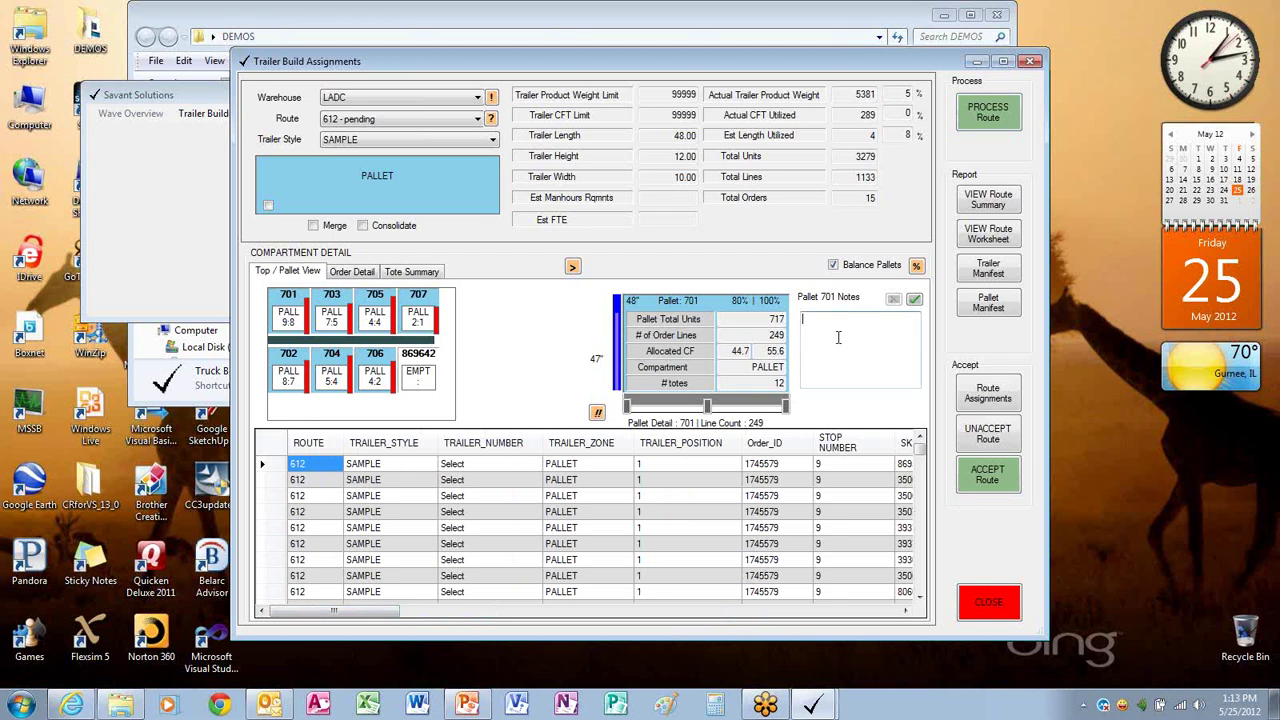
text(attach red label)
click(914, 299)
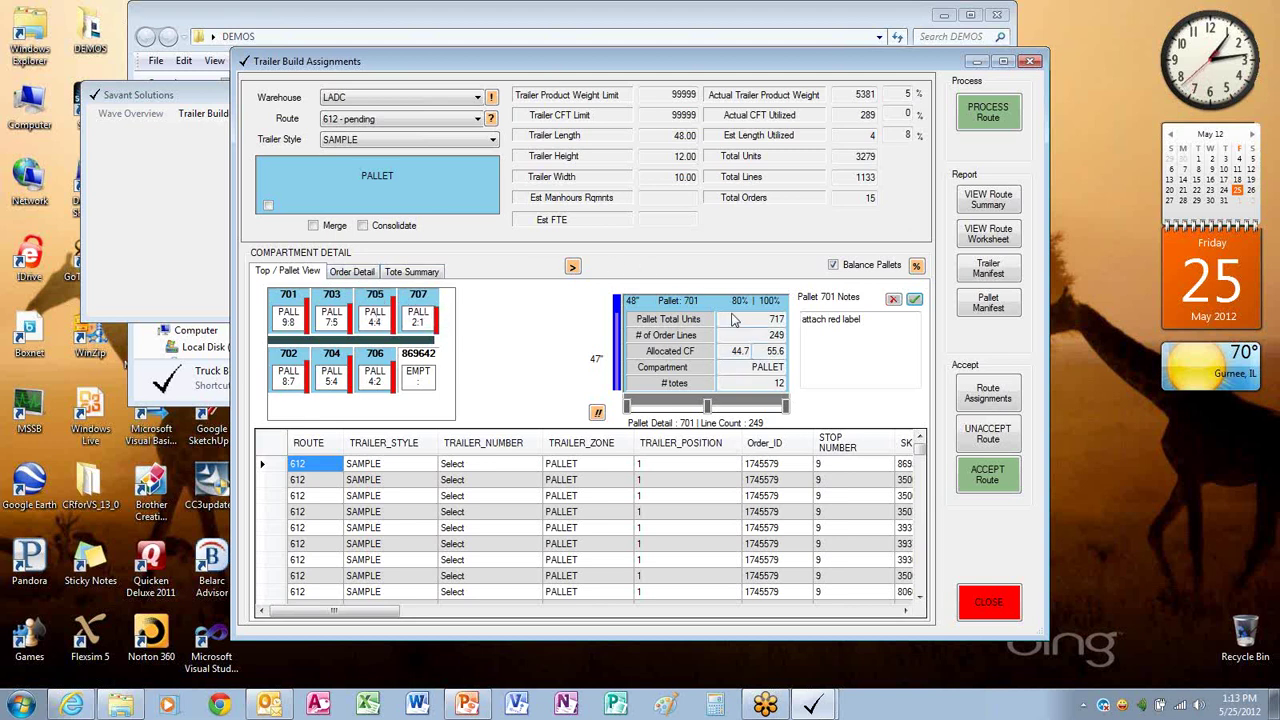
click(372, 300)
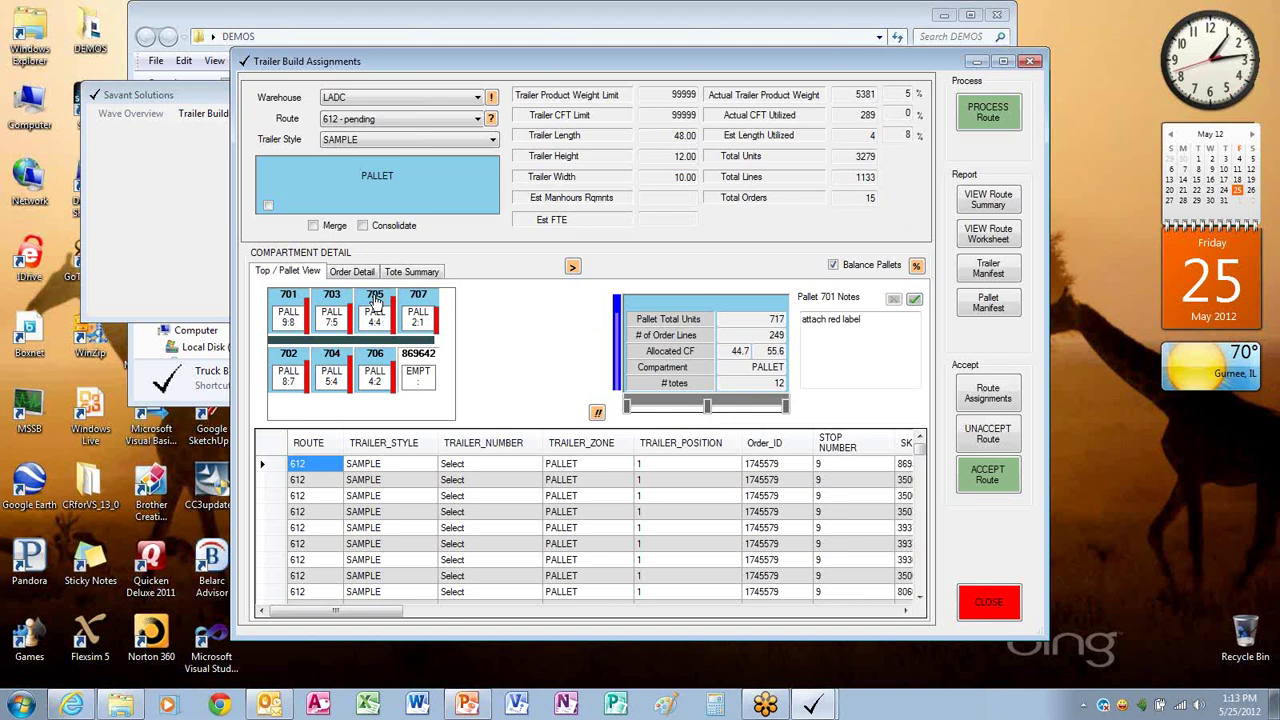
double_click(375, 300)
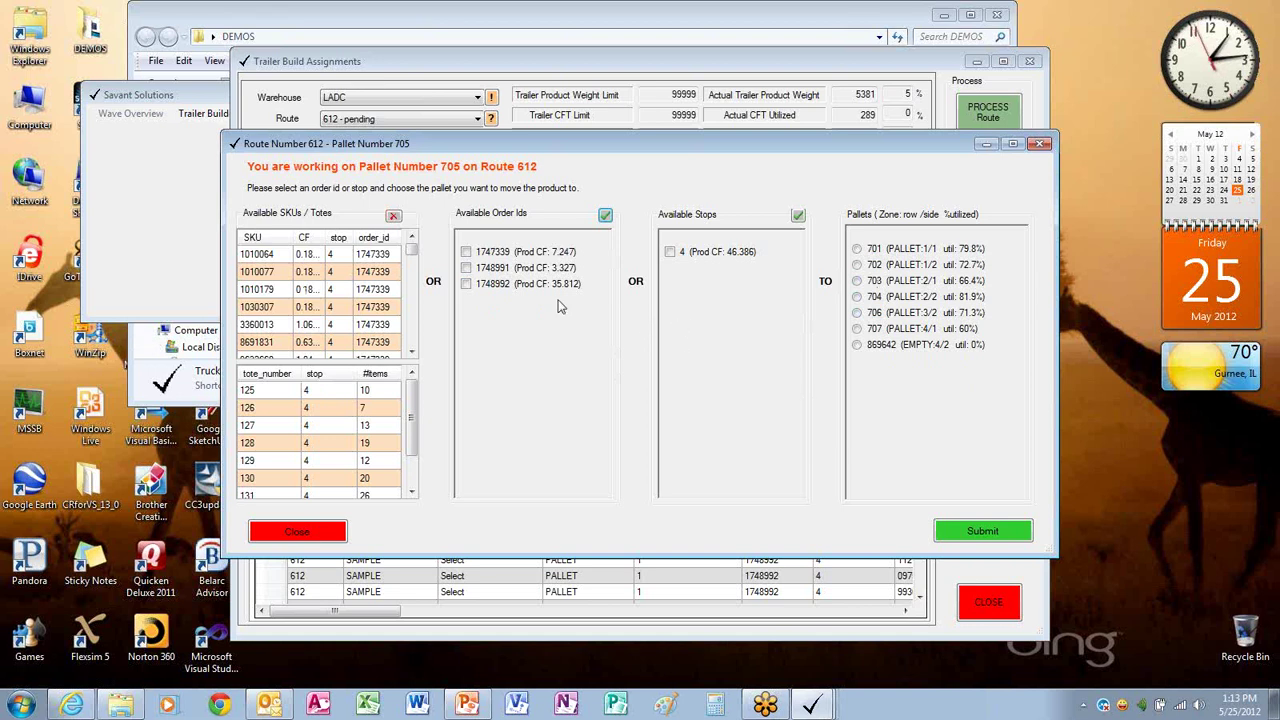
click(496, 254)
click(487, 256)
click(1040, 146)
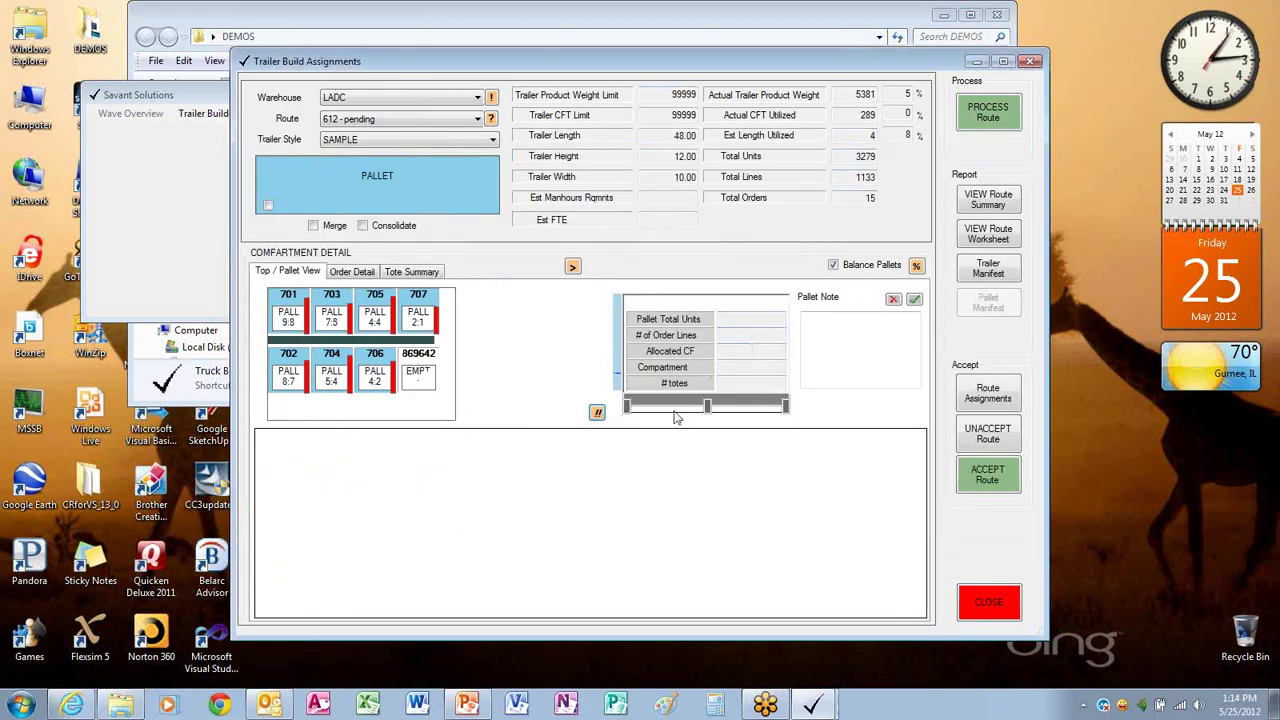
Open and then close the trailer, driver and dock door assignment fields for route 612.
click(988, 395)
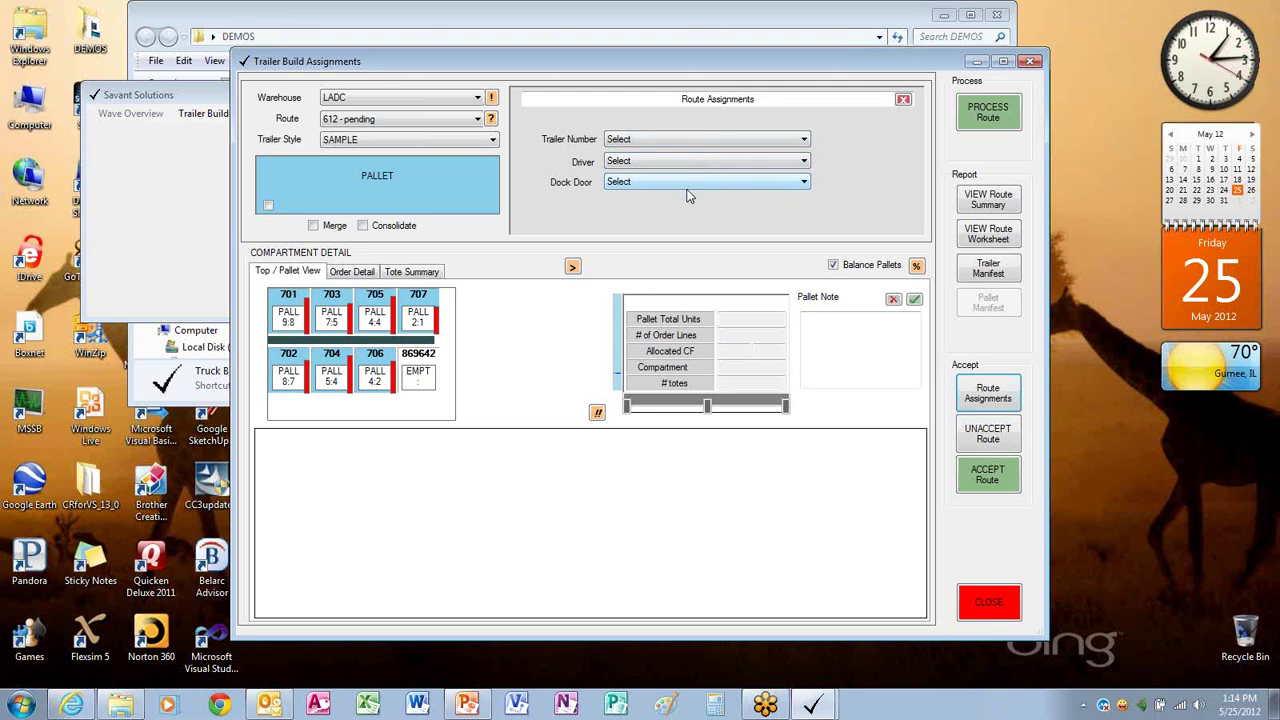
click(902, 100)
Load route 642S onto TRUCK 74, drag three pallets to new positions, and show the relocation grid.
click(388, 119)
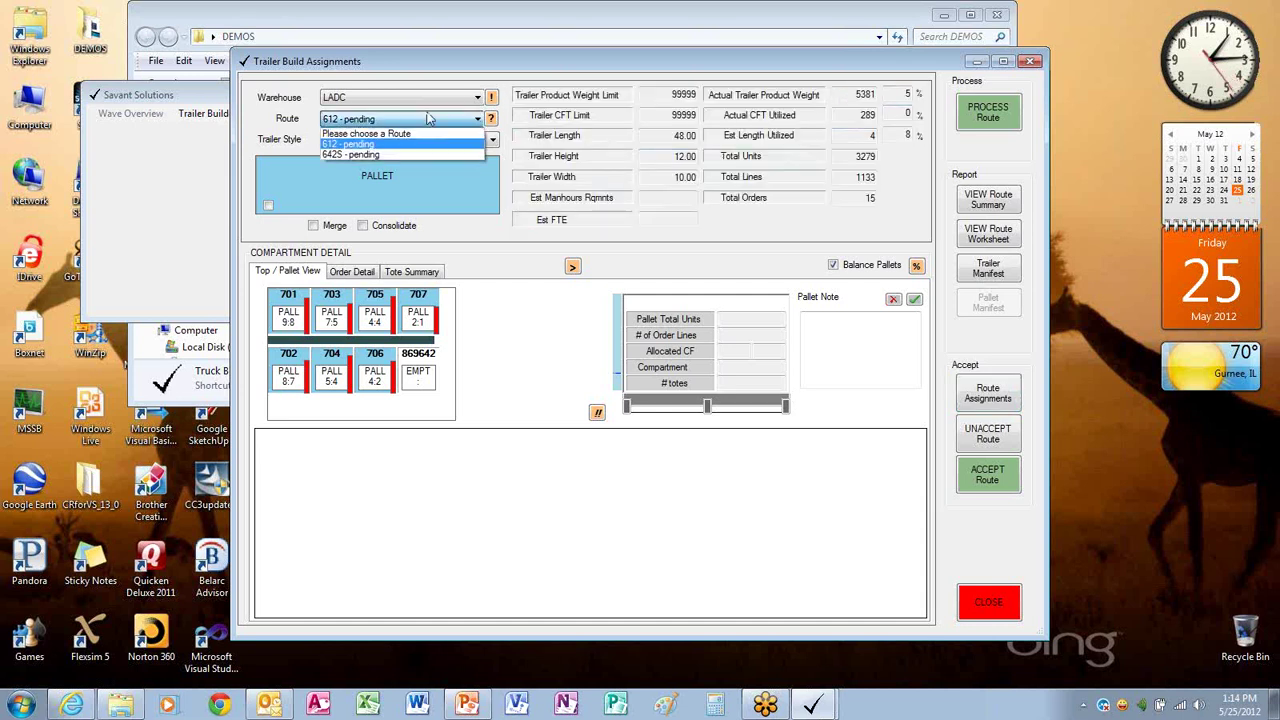
click(358, 155)
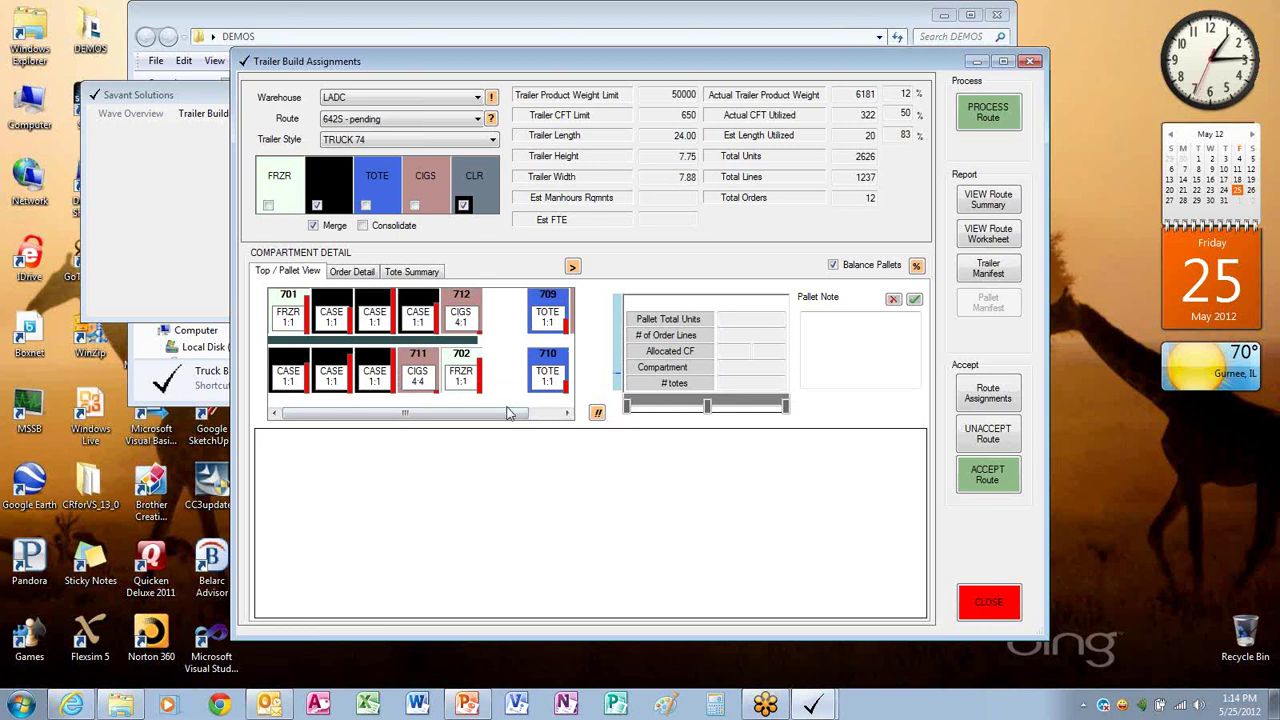
drag(497, 413, 528, 414)
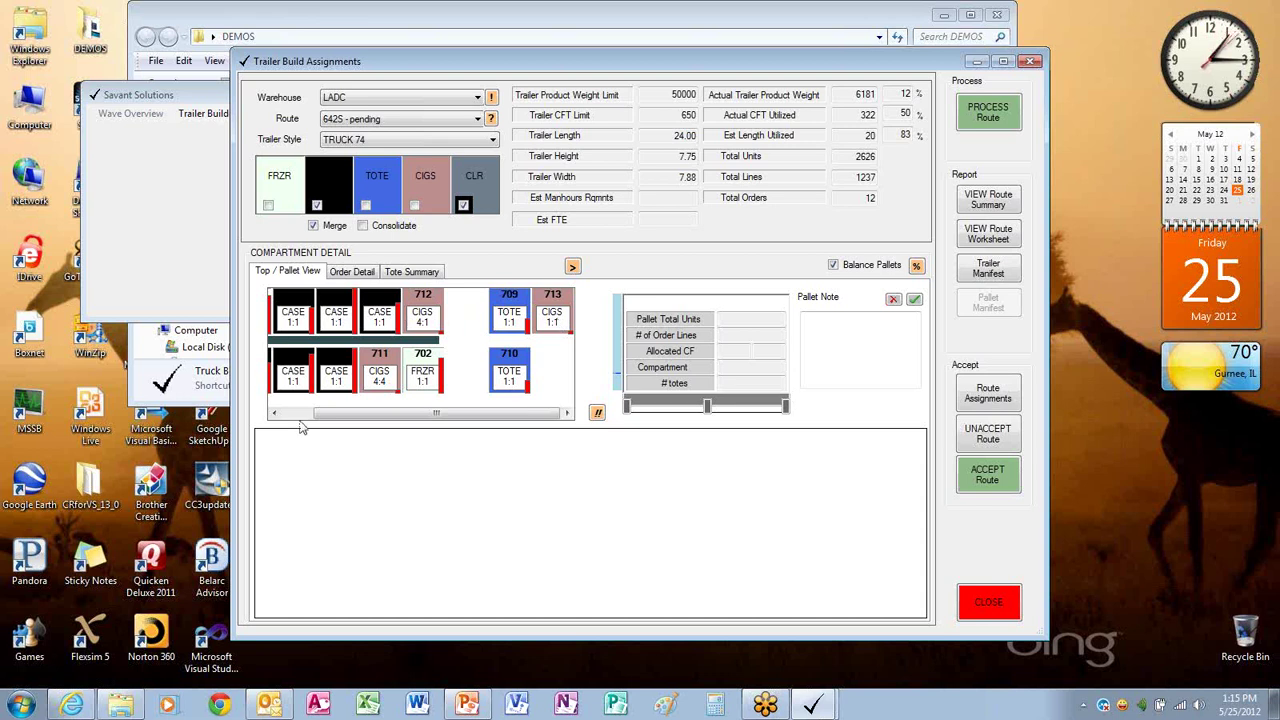
drag(352, 414, 321, 414)
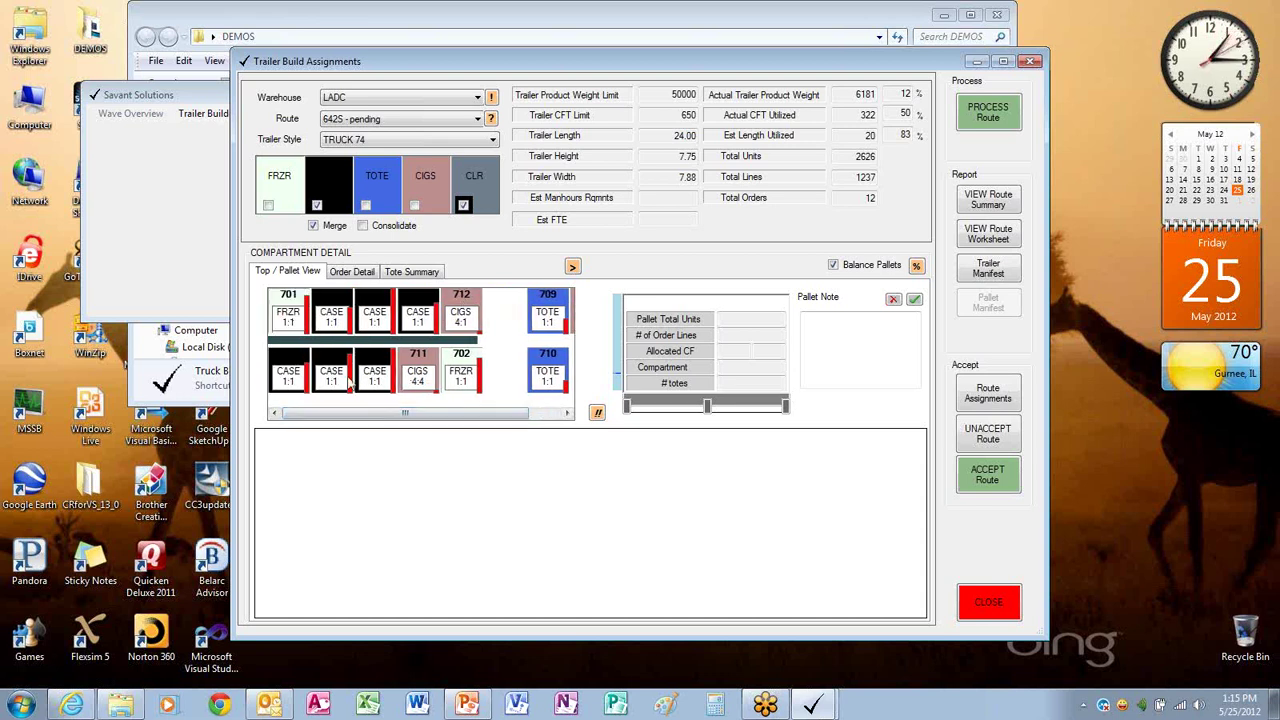
drag(486, 414, 516, 414)
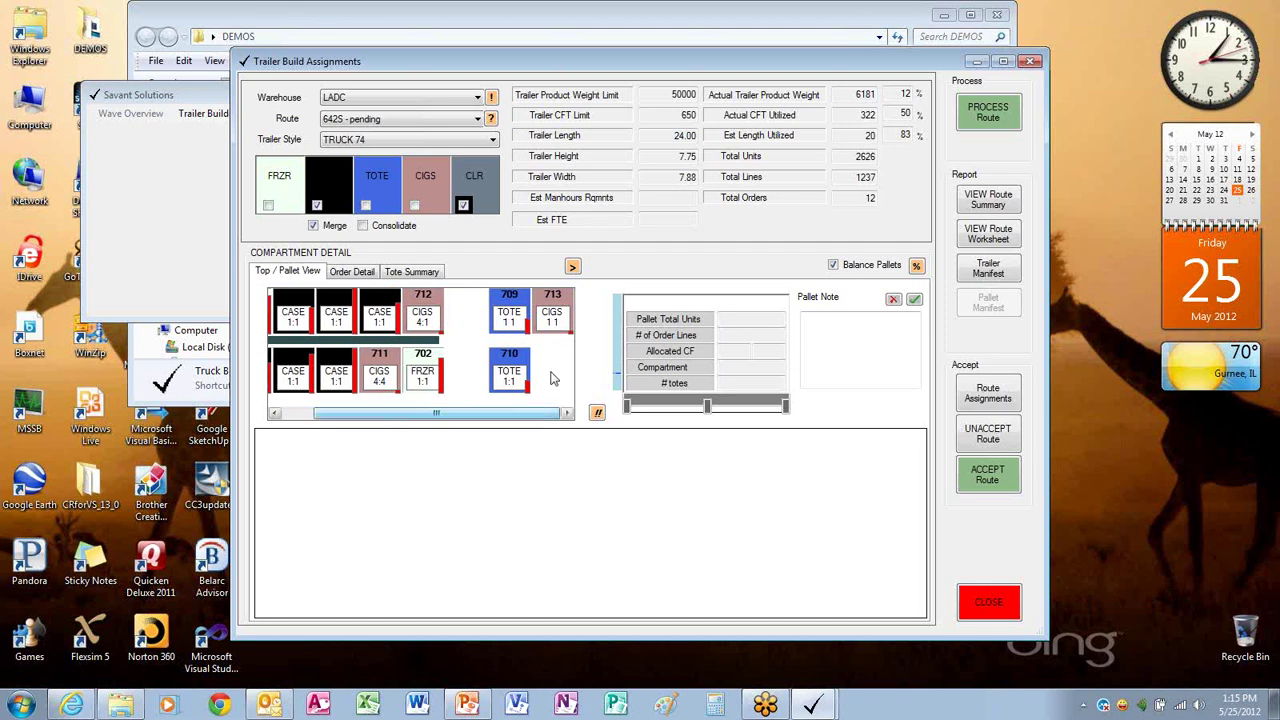
click(573, 268)
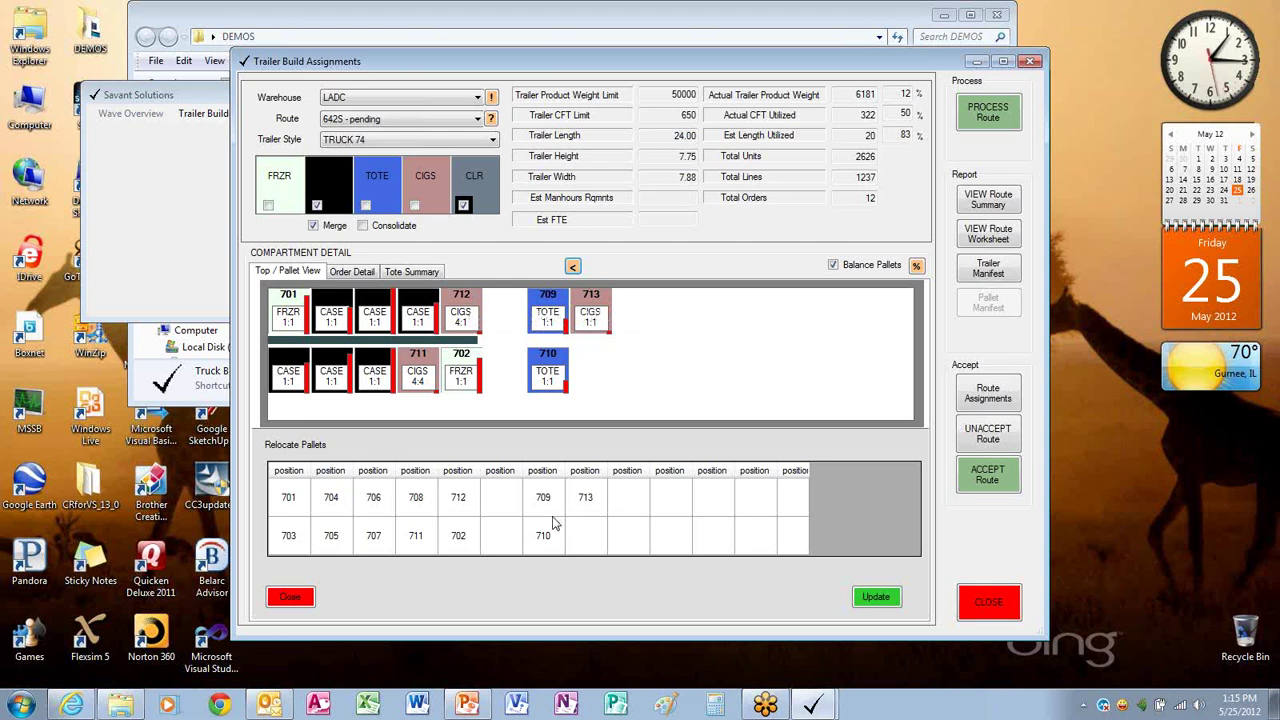
Close the Relocate Pallets grid and restore the pallet detail and note panel for TRUCK 74.
click(287, 597)
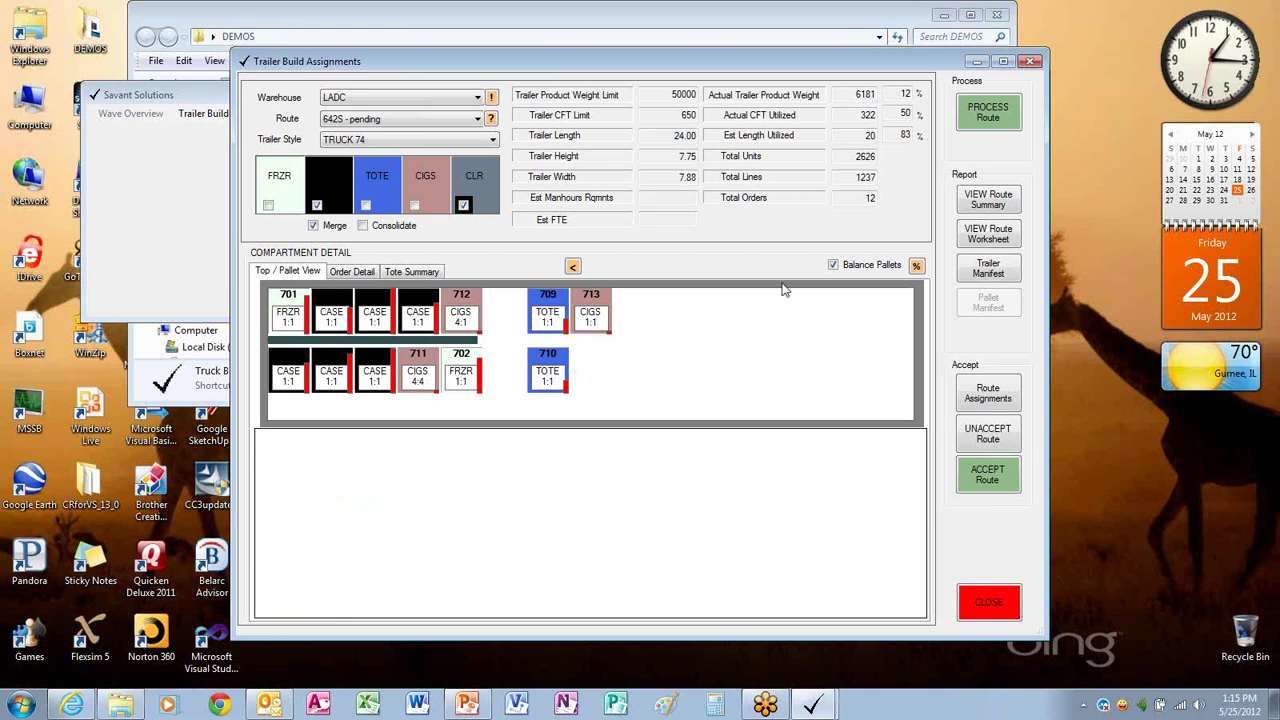
click(571, 265)
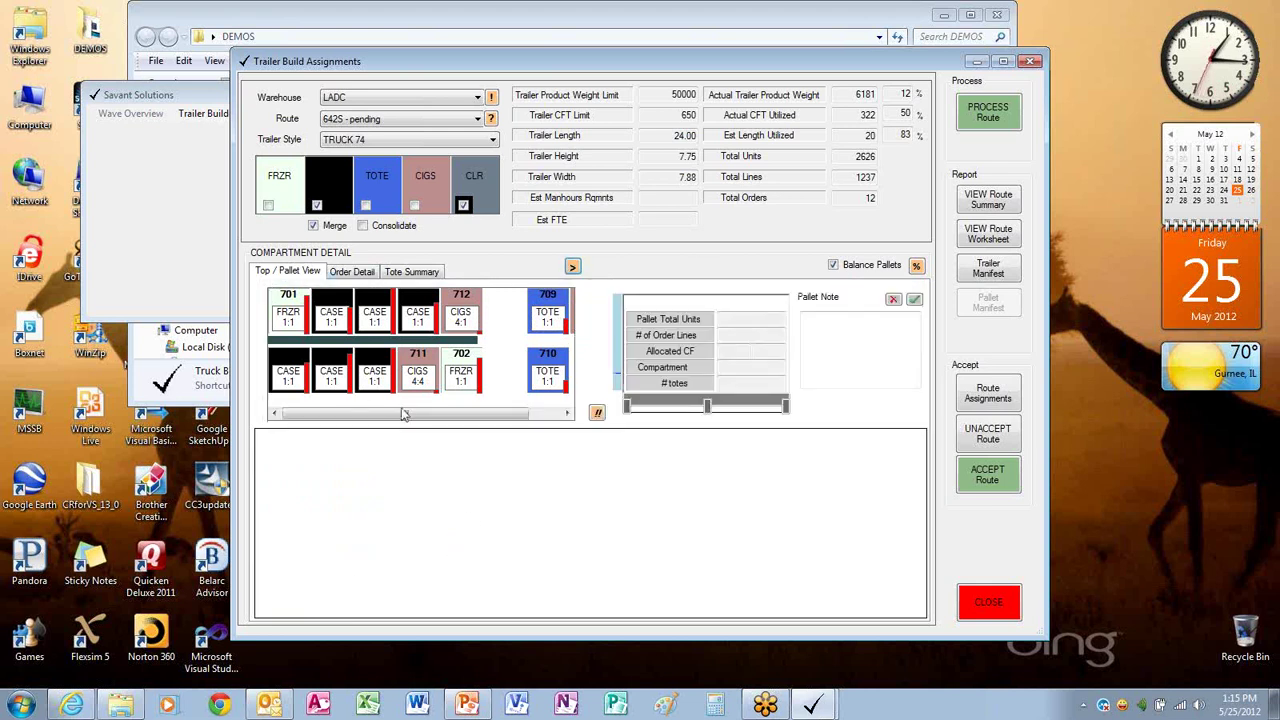
drag(400, 414, 333, 417)
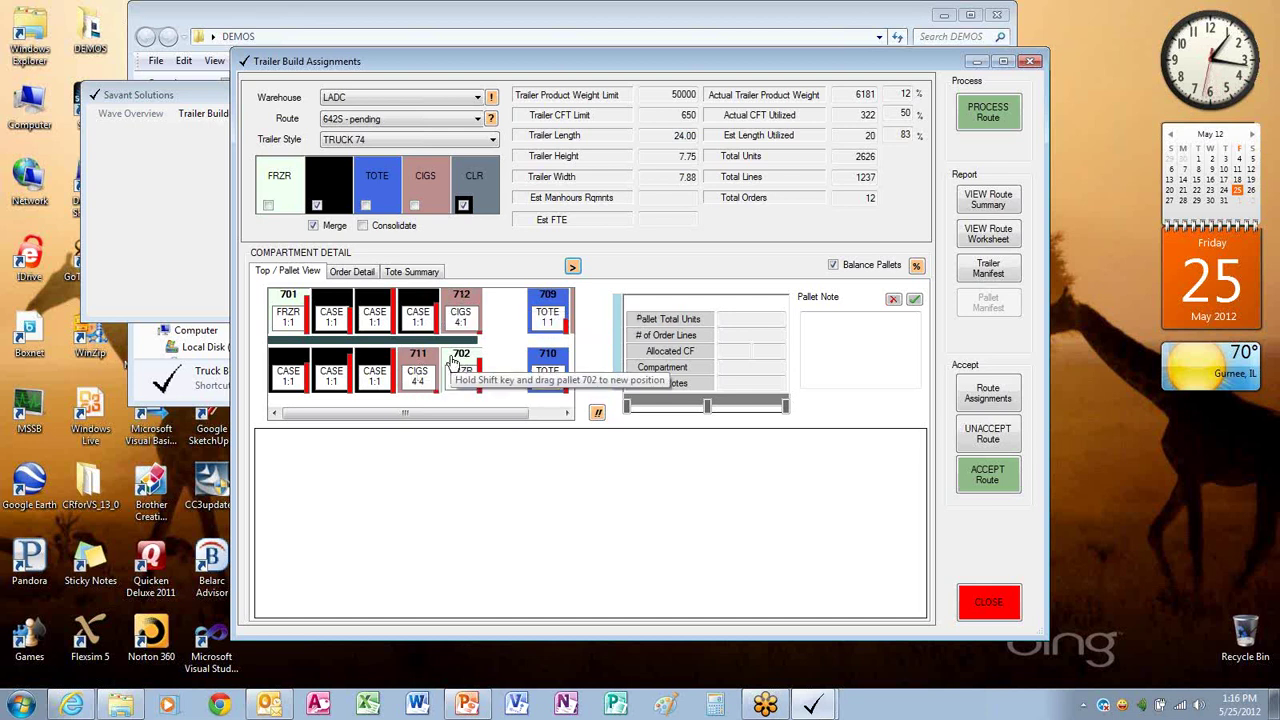
Check and dismiss the Merge Pallets list, then show pallet 712: CIGS, 105 units, 53 order lines.
click(595, 414)
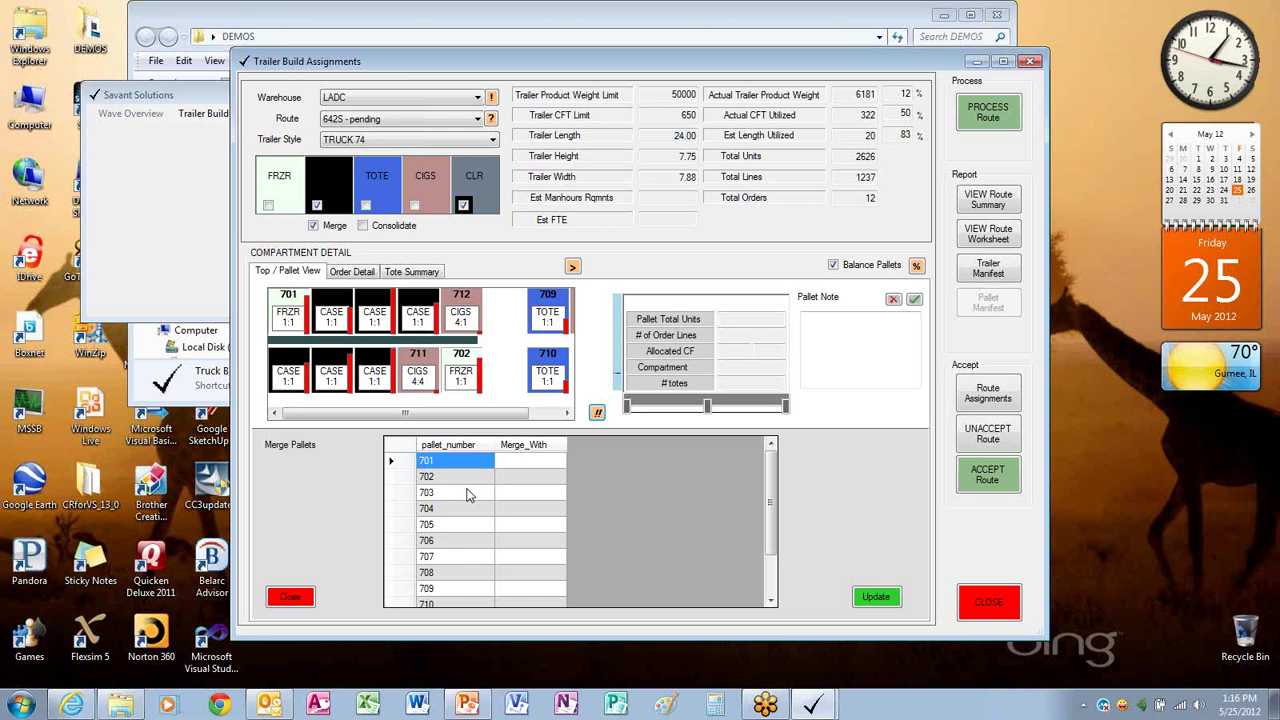
click(280, 597)
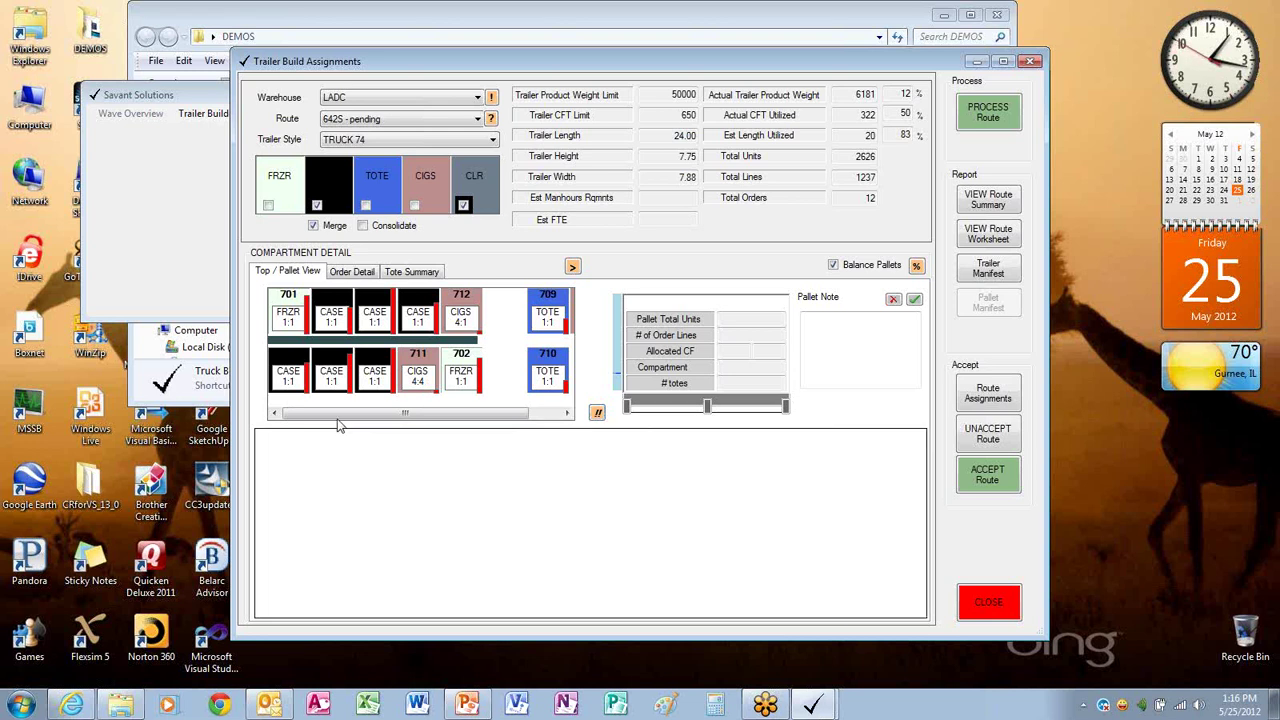
click(461, 306)
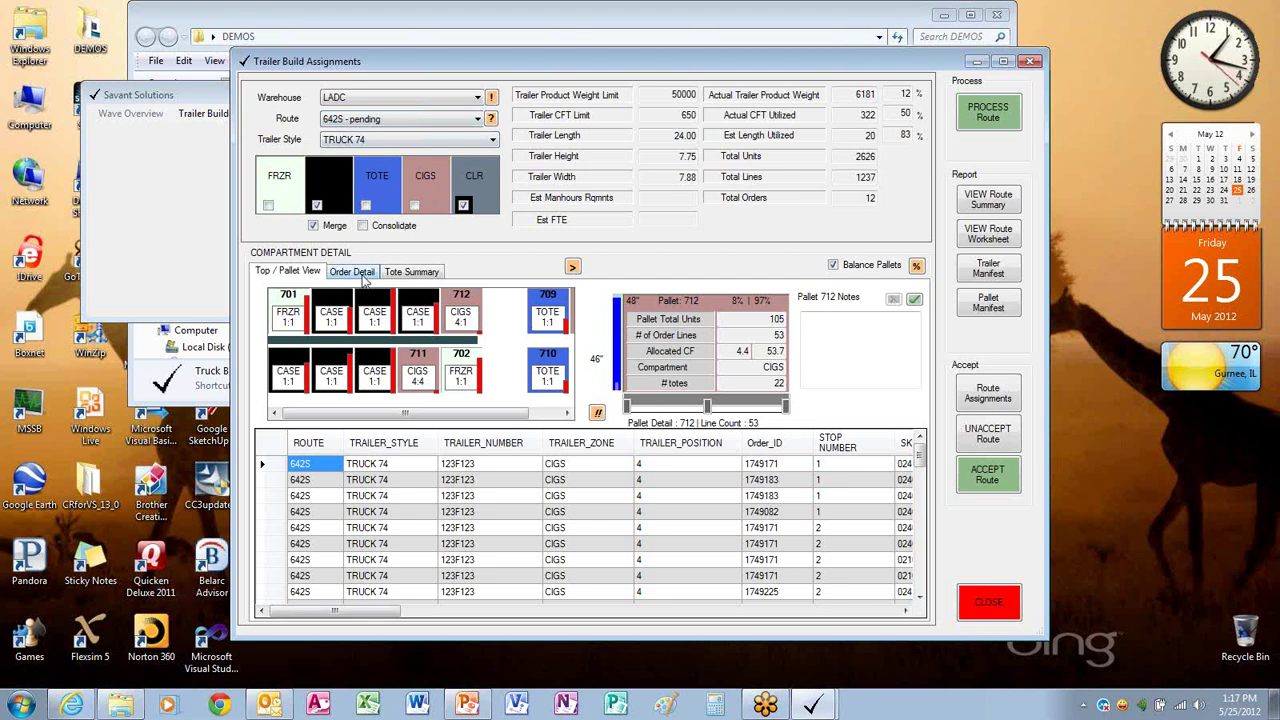
View CASE section order totals in Order Detail, then the Tote Summary listing all 138 totes.
click(360, 274)
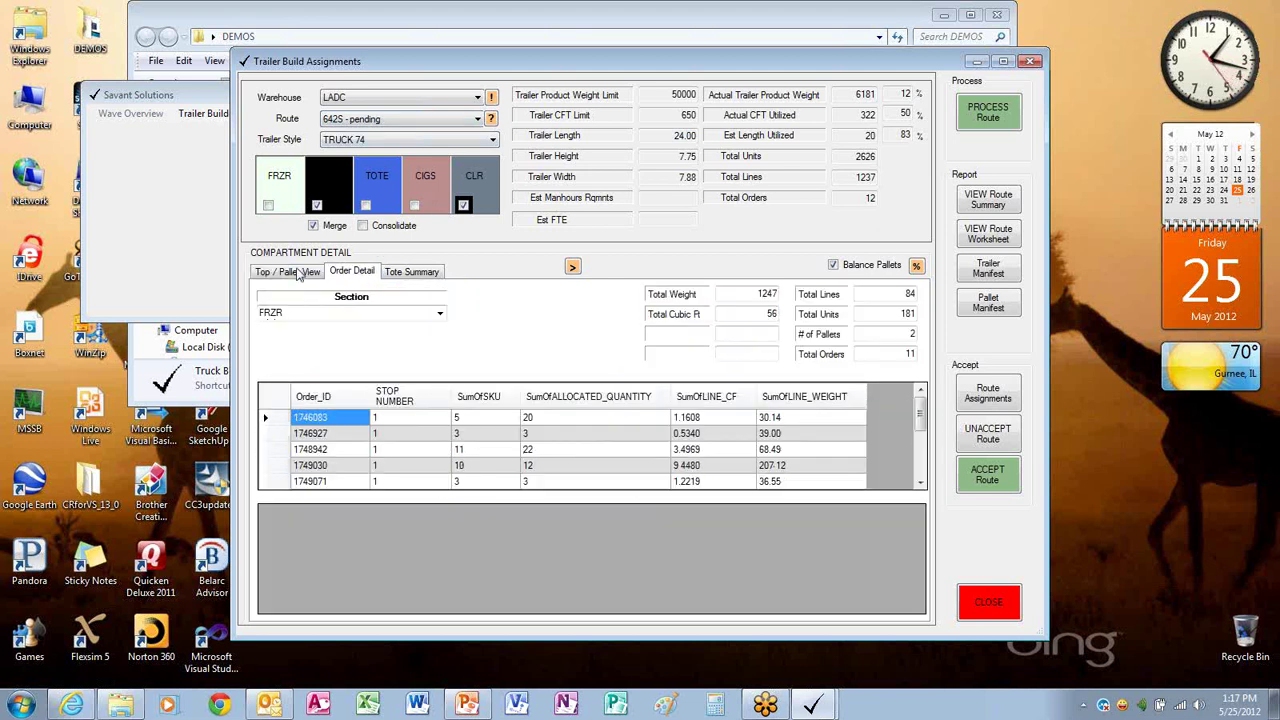
click(282, 274)
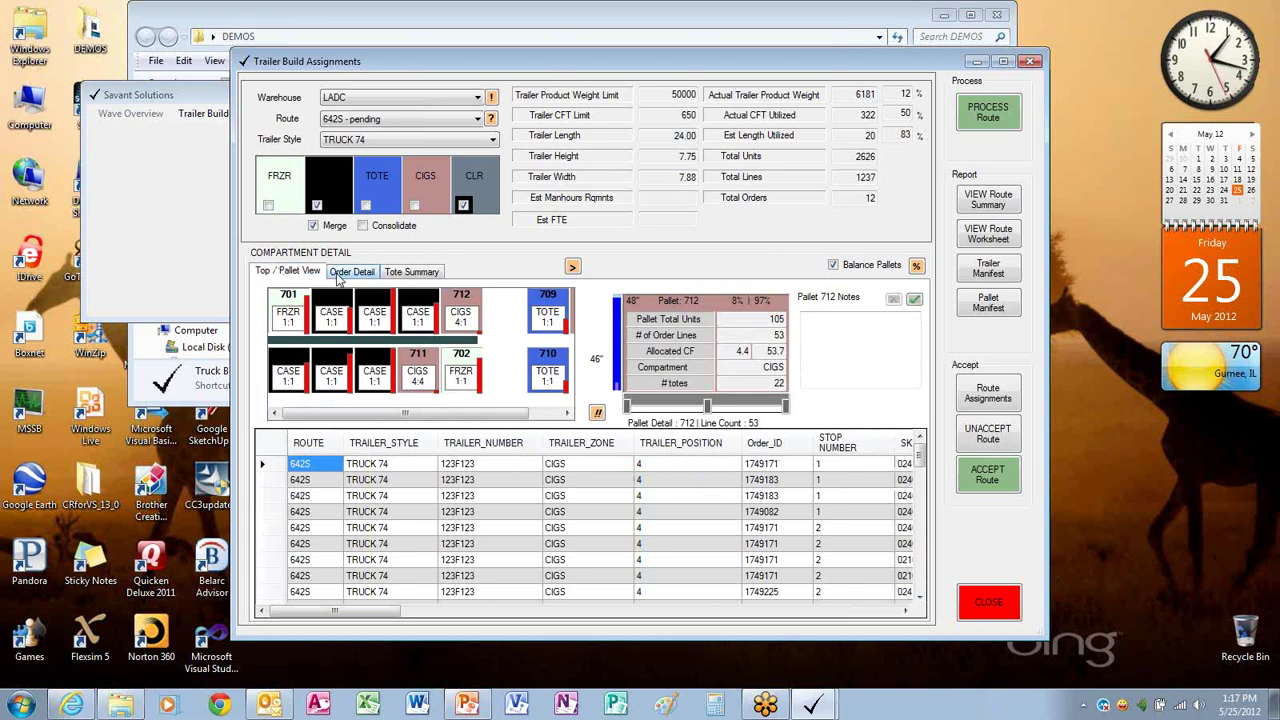
click(340, 276)
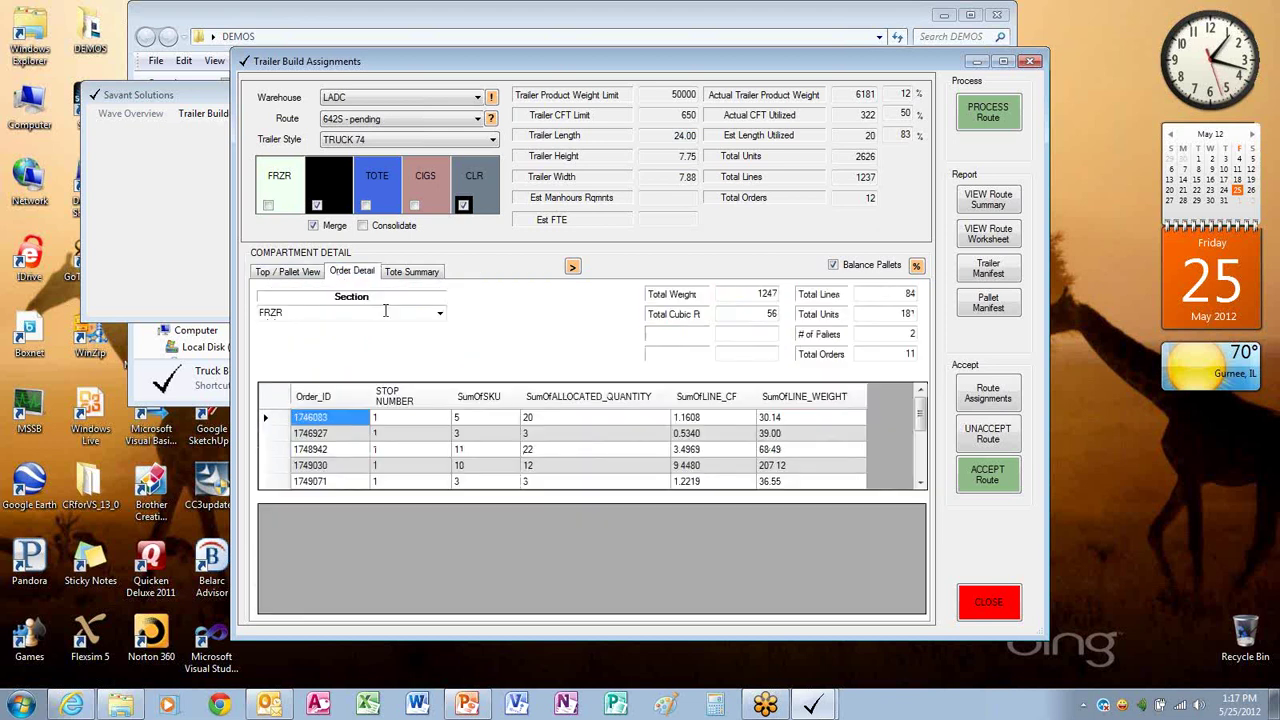
click(440, 313)
click(270, 338)
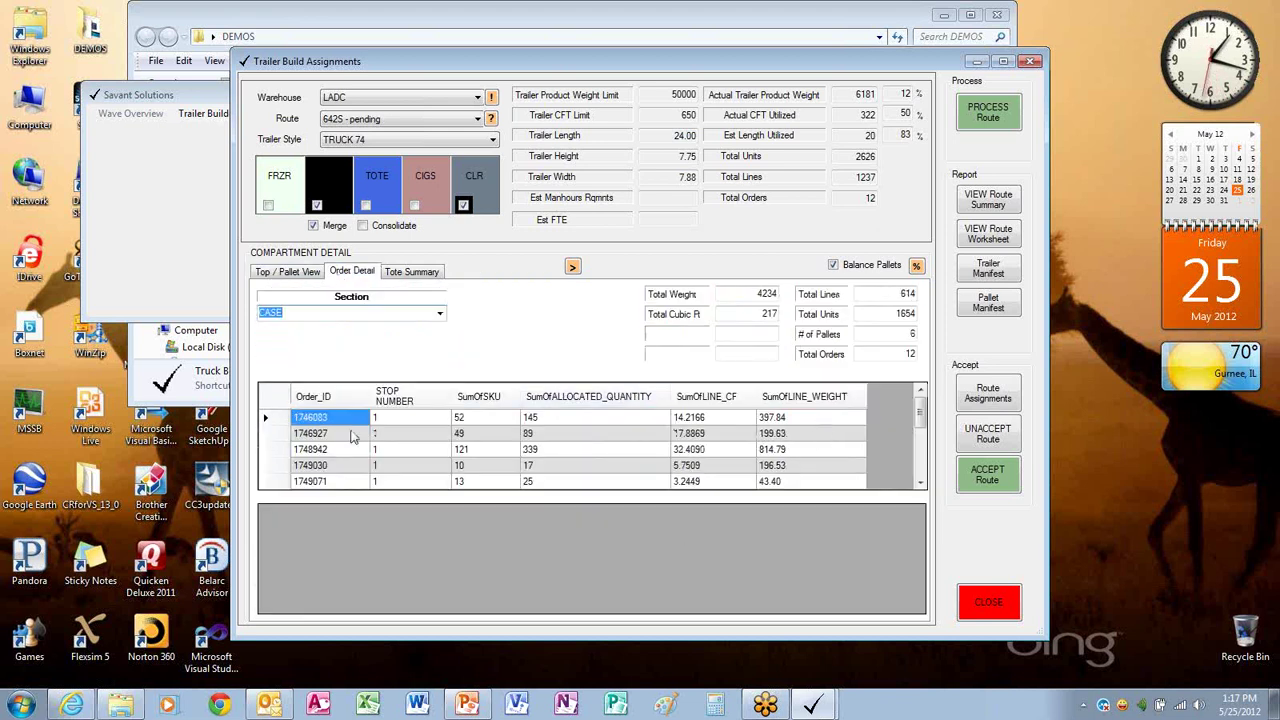
click(400, 274)
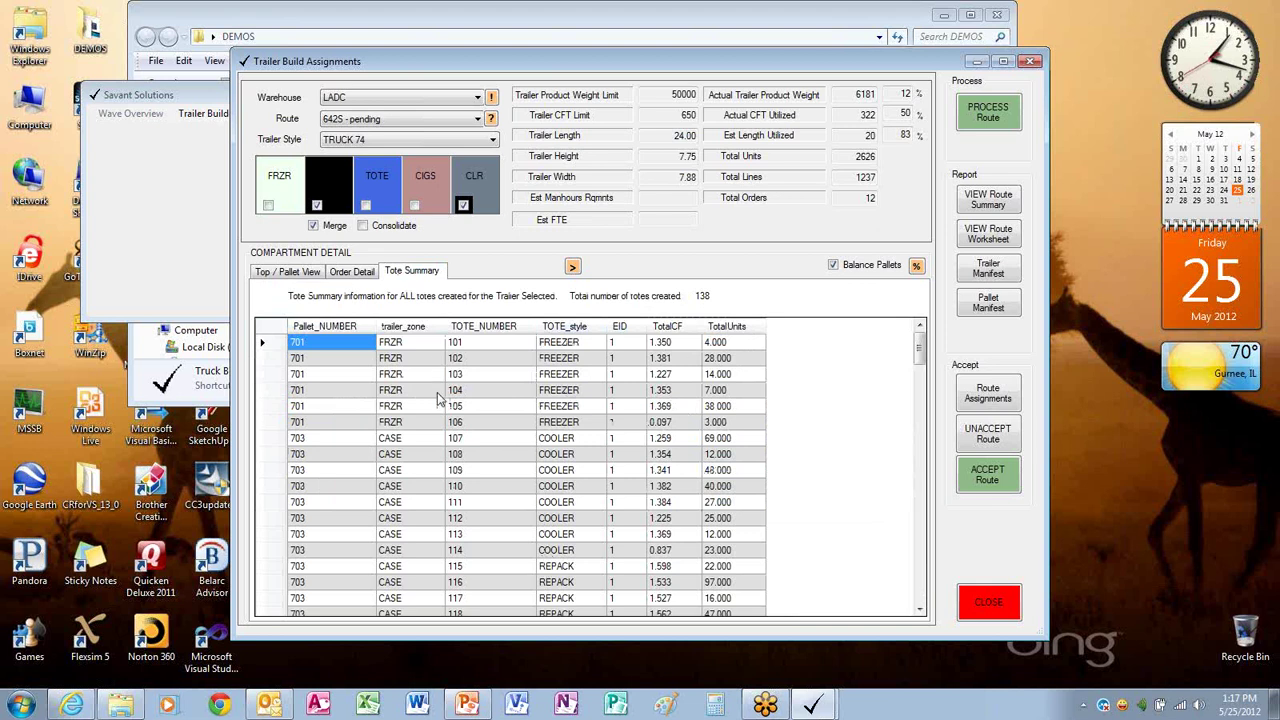
Switch to Top / Pallet View with pallet 712's CIGS details and order lines listed.
click(275, 273)
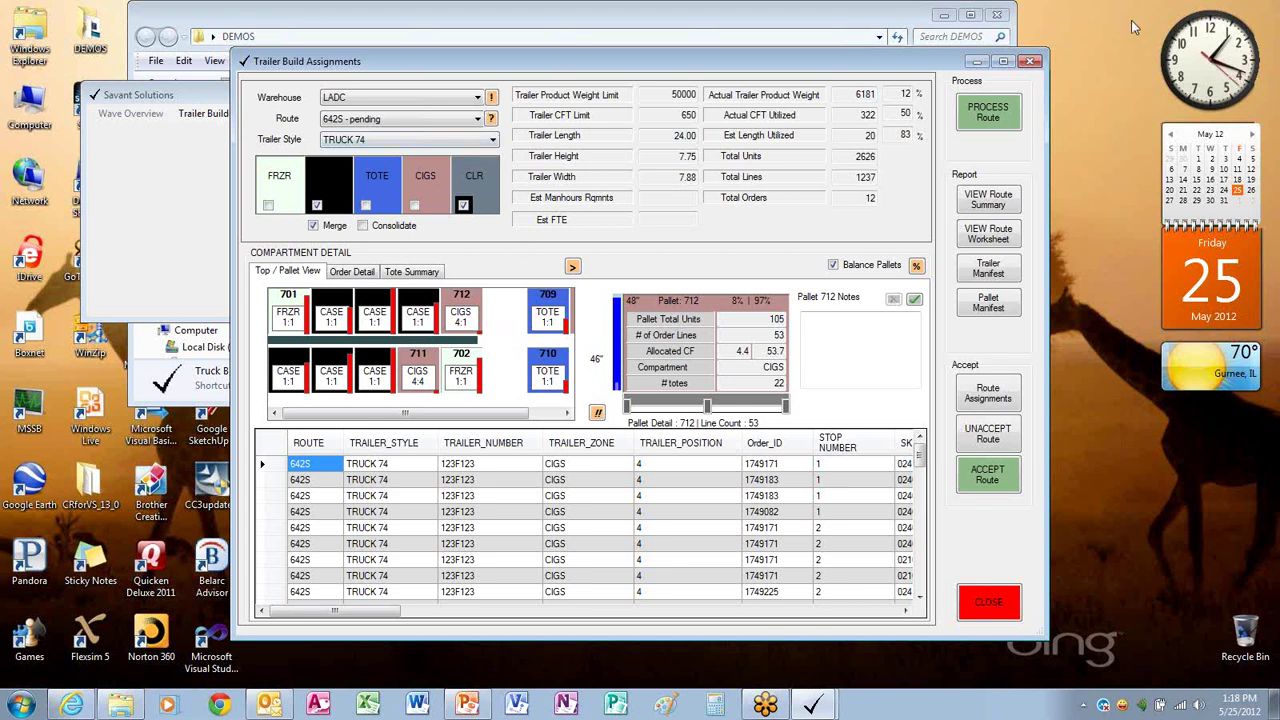
click(491, 120)
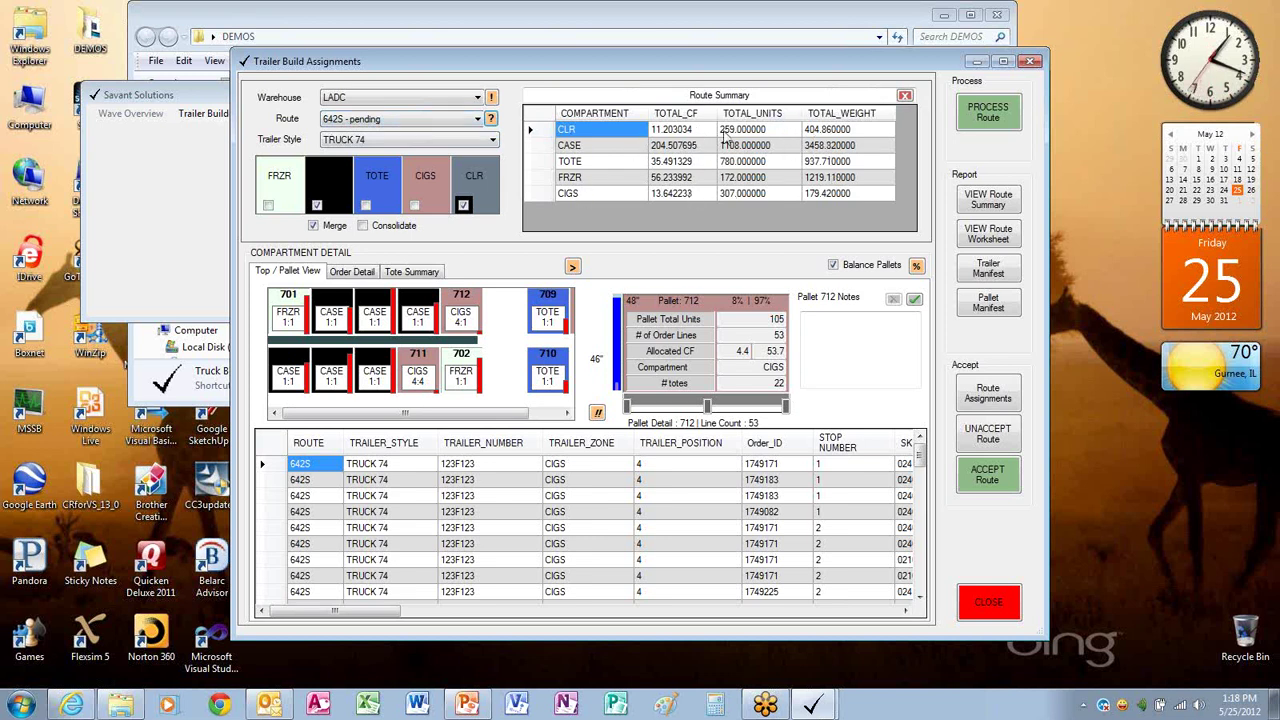
click(492, 100)
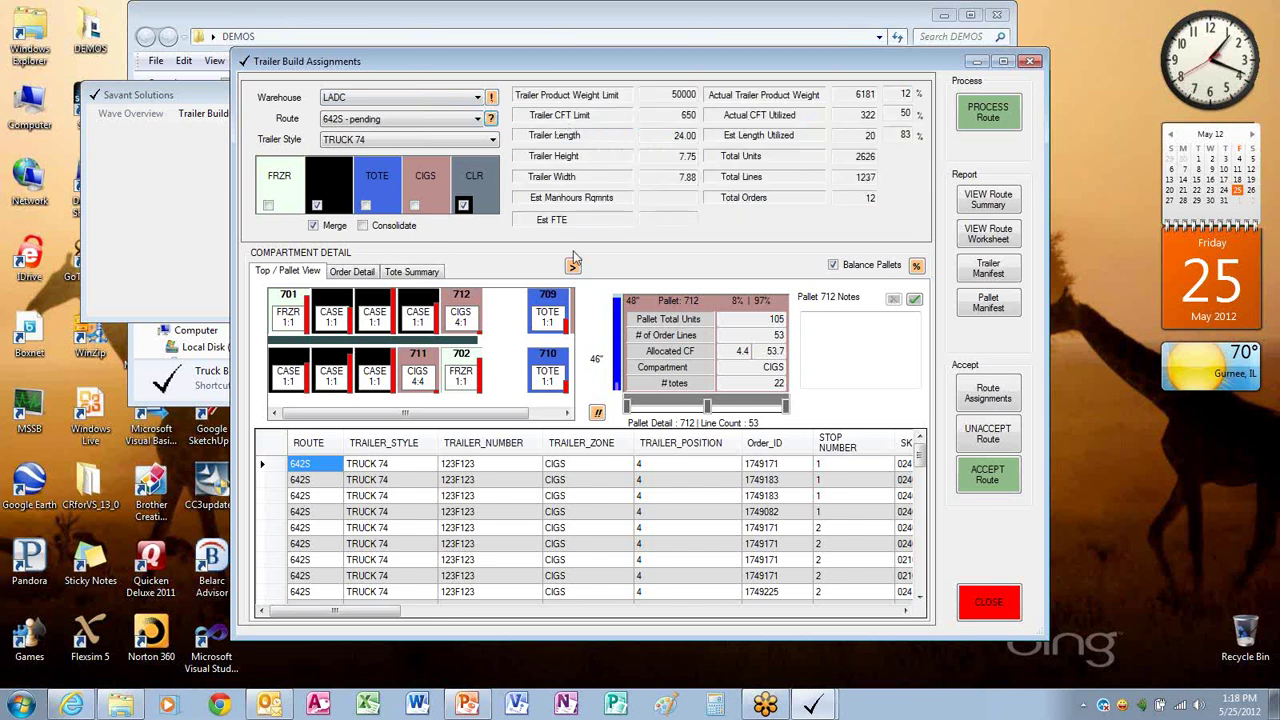
click(478, 98)
click(440, 122)
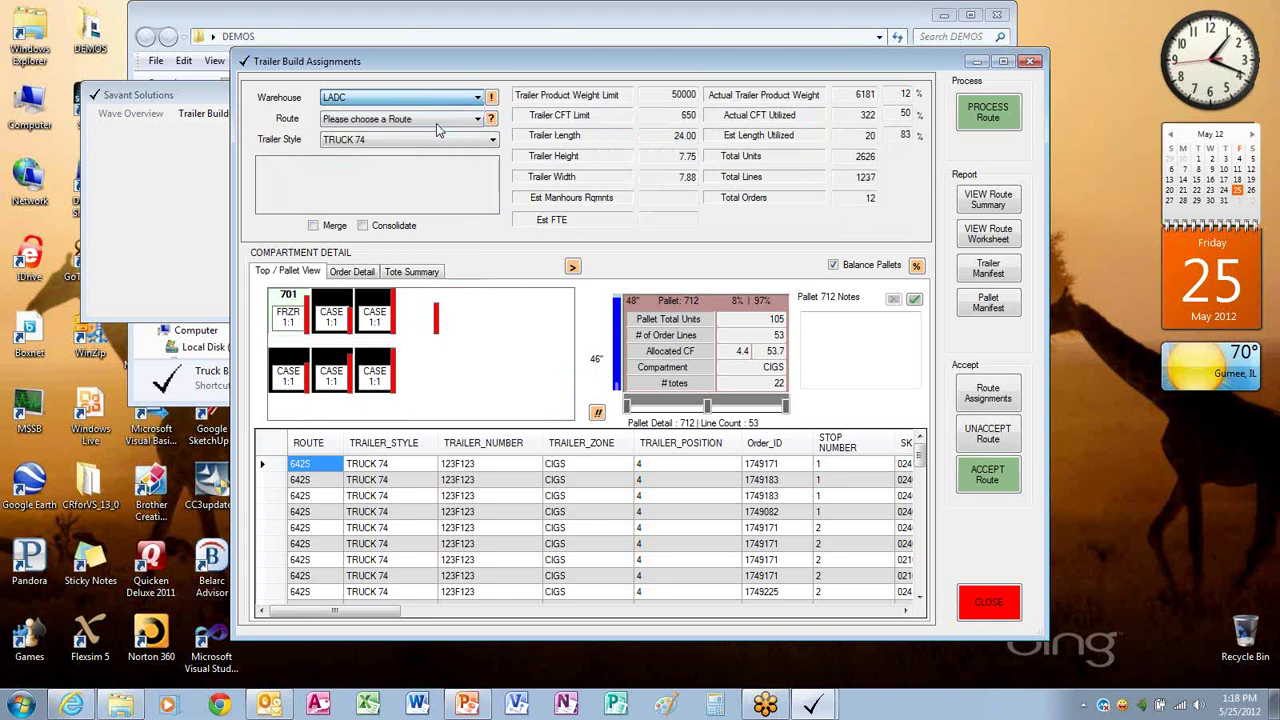
click(479, 120)
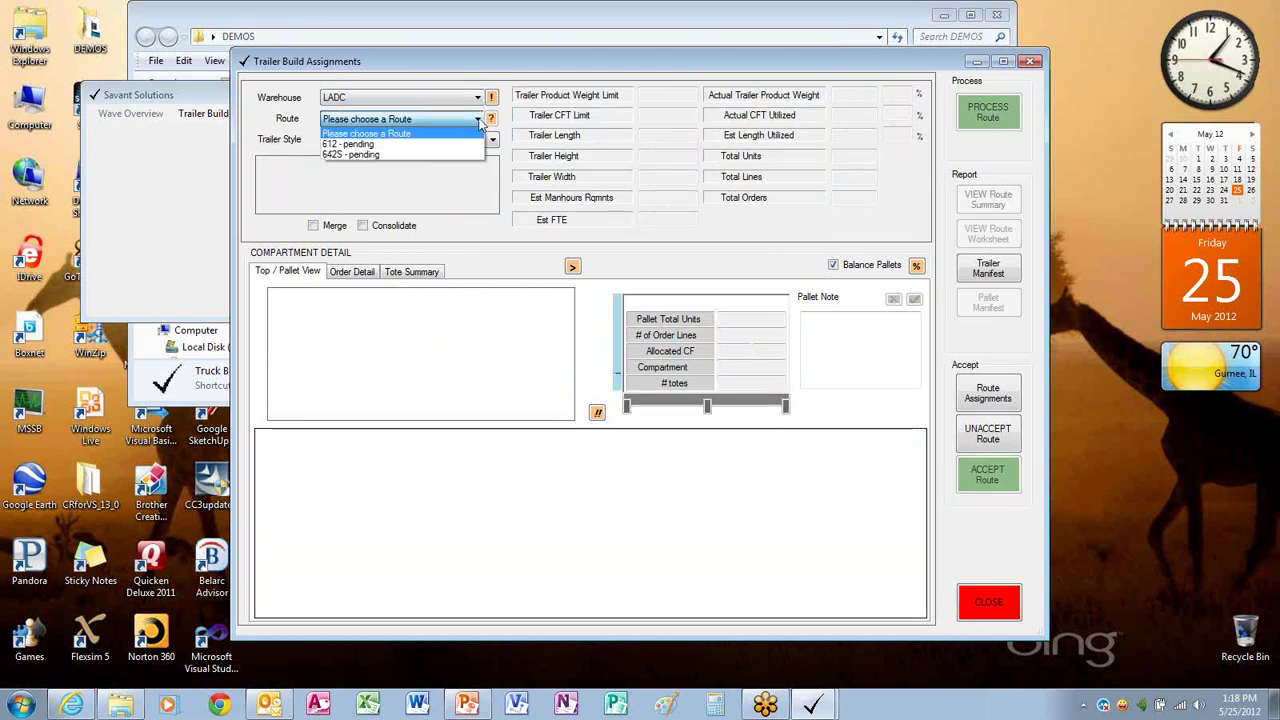
click(357, 147)
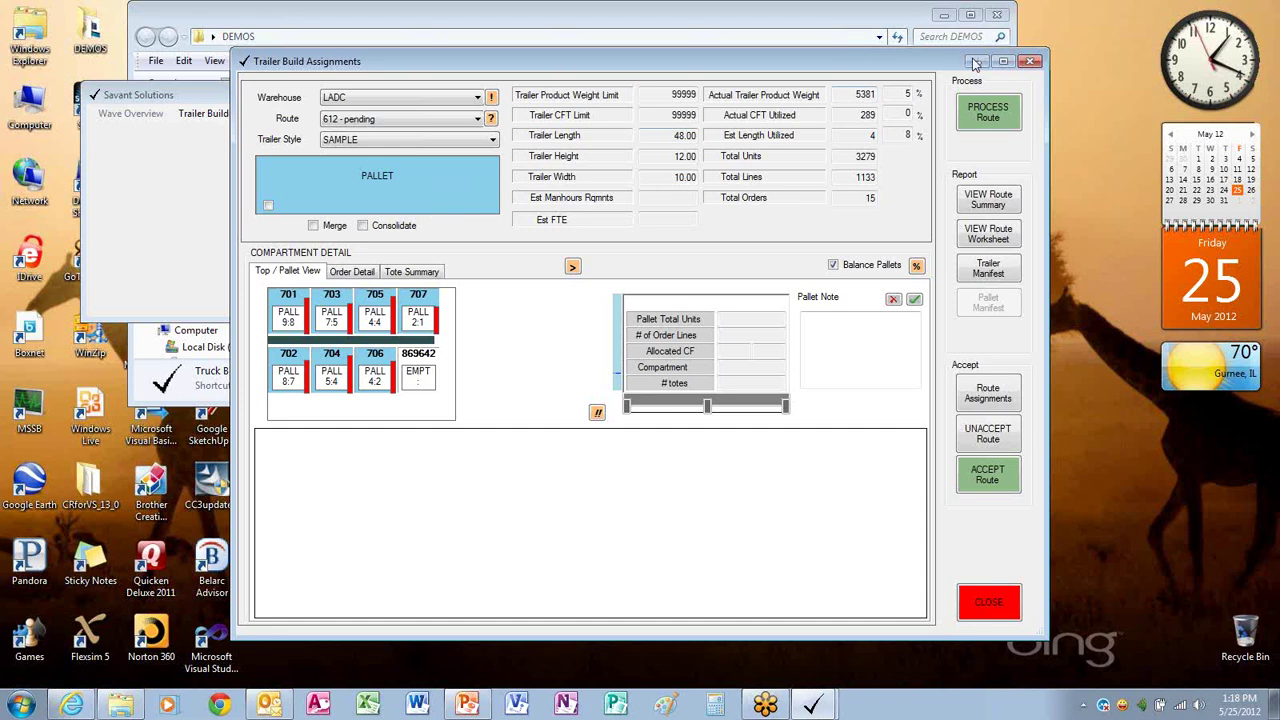
click(1032, 63)
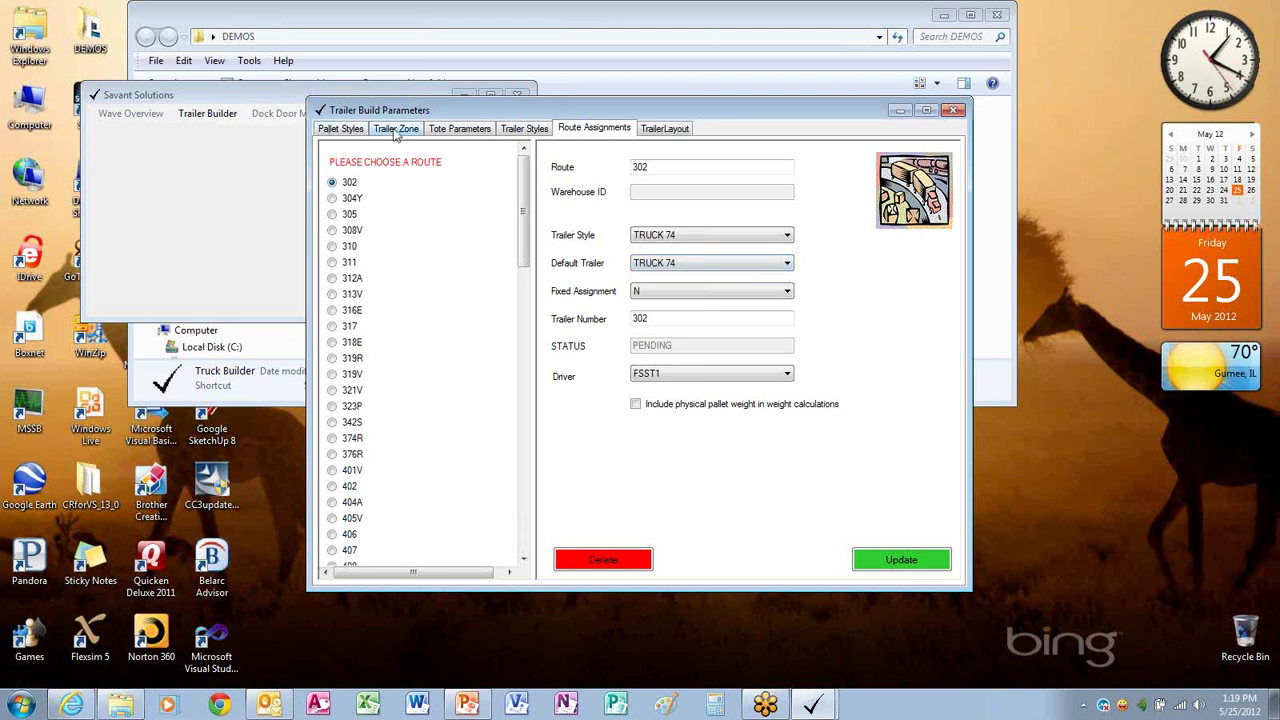
click(953, 110)
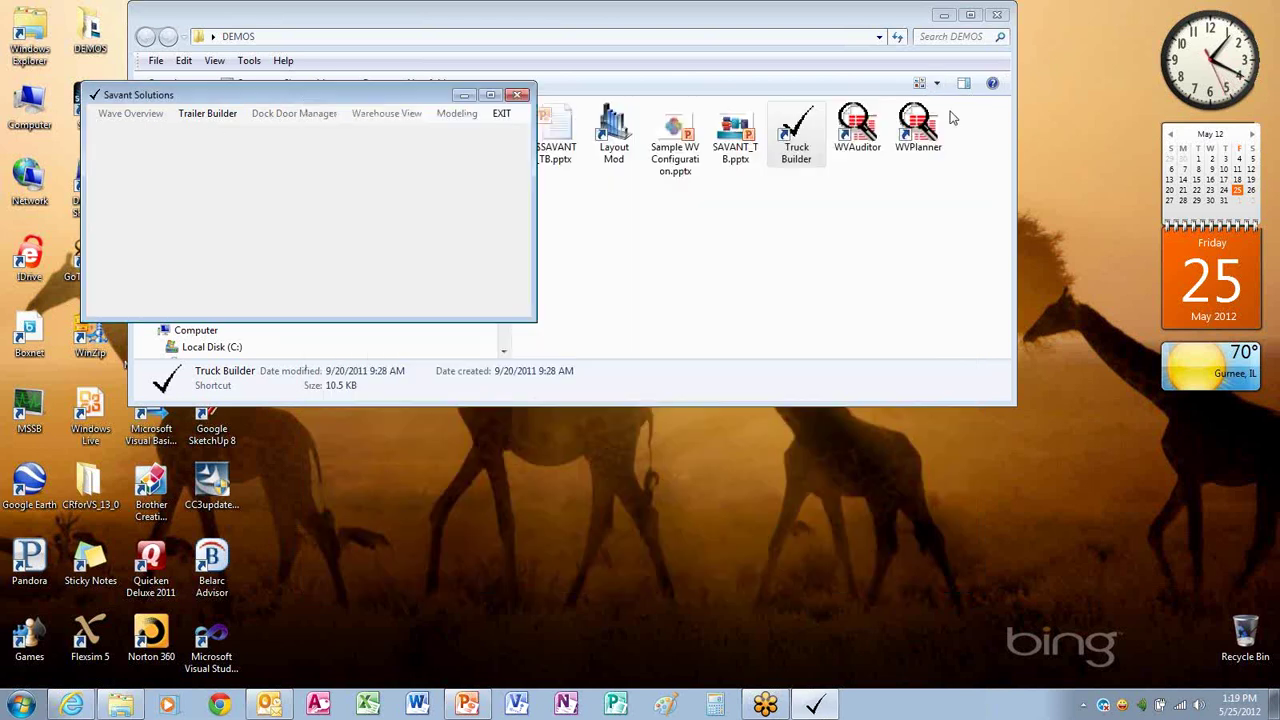
click(216, 118)
click(214, 136)
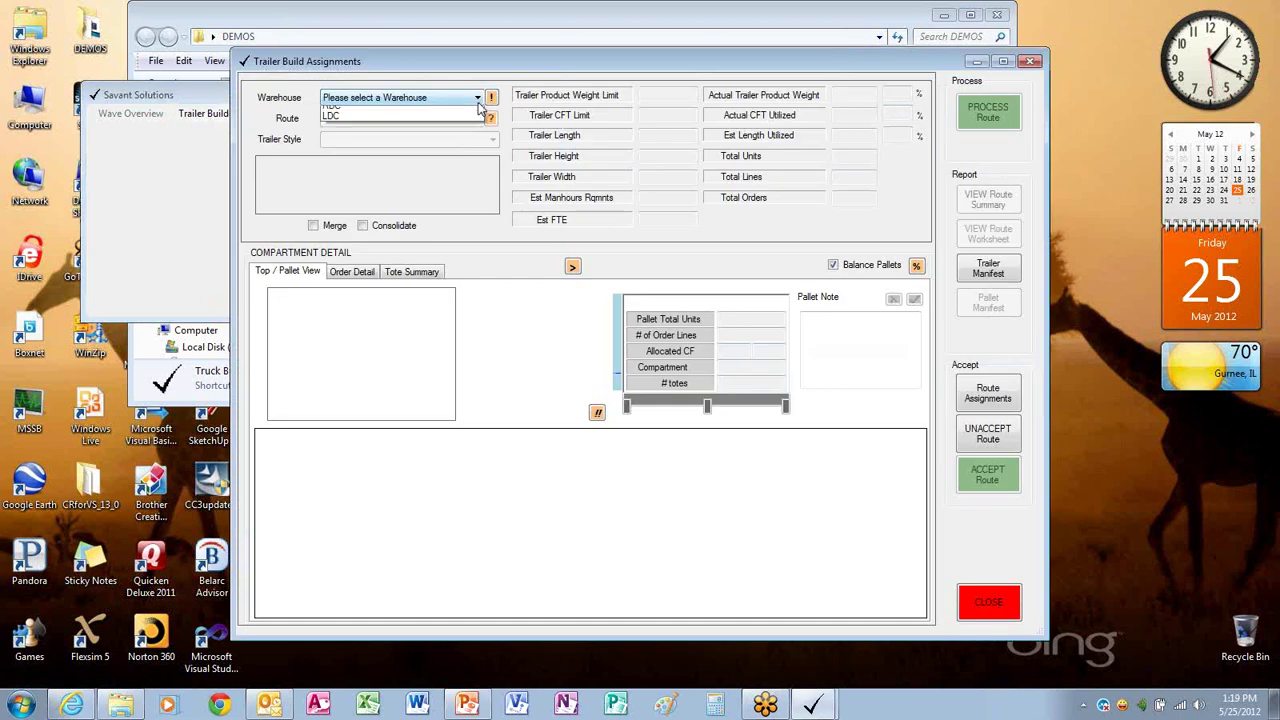
click(440, 97)
click(440, 124)
click(440, 121)
click(365, 146)
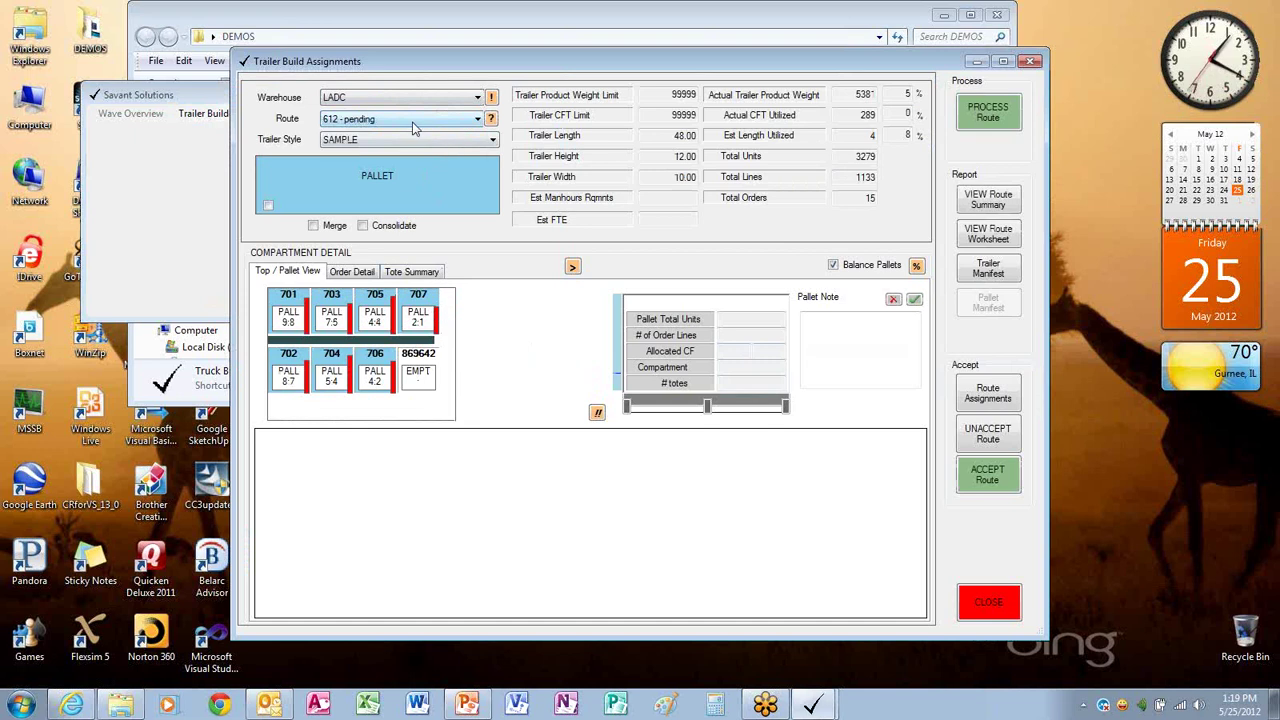
Select pallet 705 and show the Relocate Pallets grid with 705 following 707.
click(374, 302)
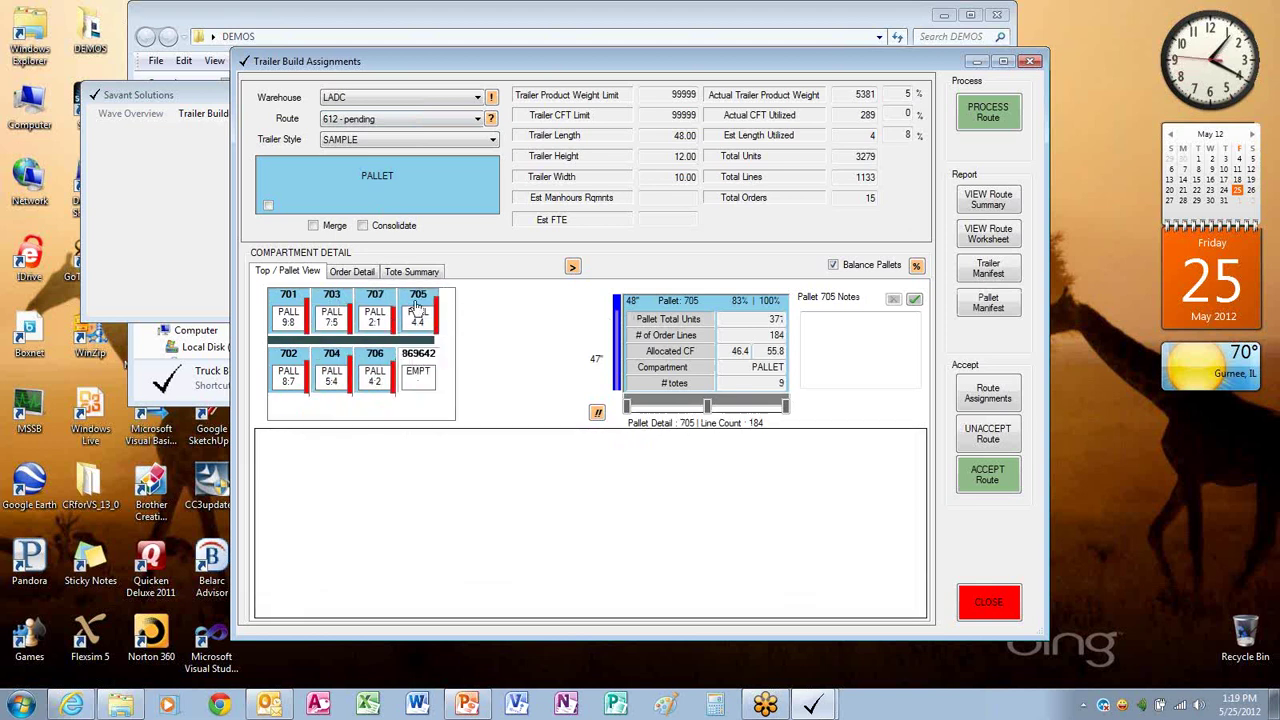
click(573, 267)
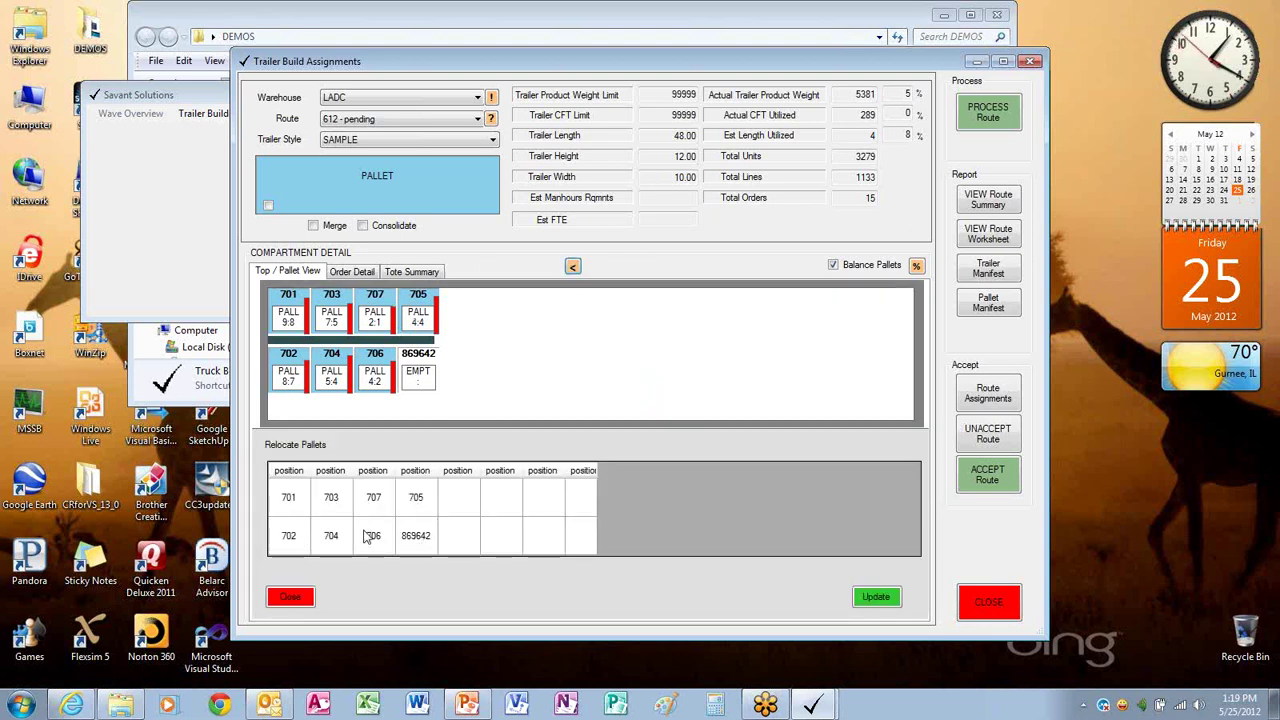
Hide the relocation grid and load pallet 701's details: 717 units, 249 lines, note 'attach red label'.
double_click(286, 500)
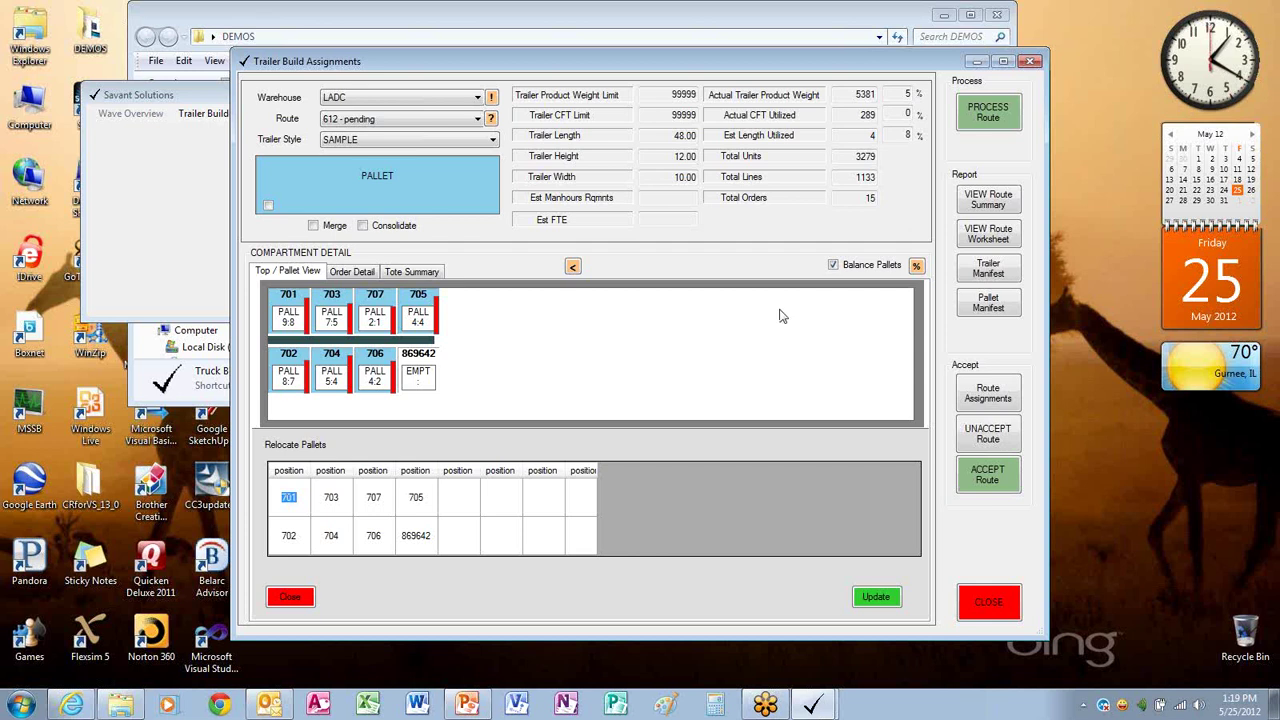
click(573, 267)
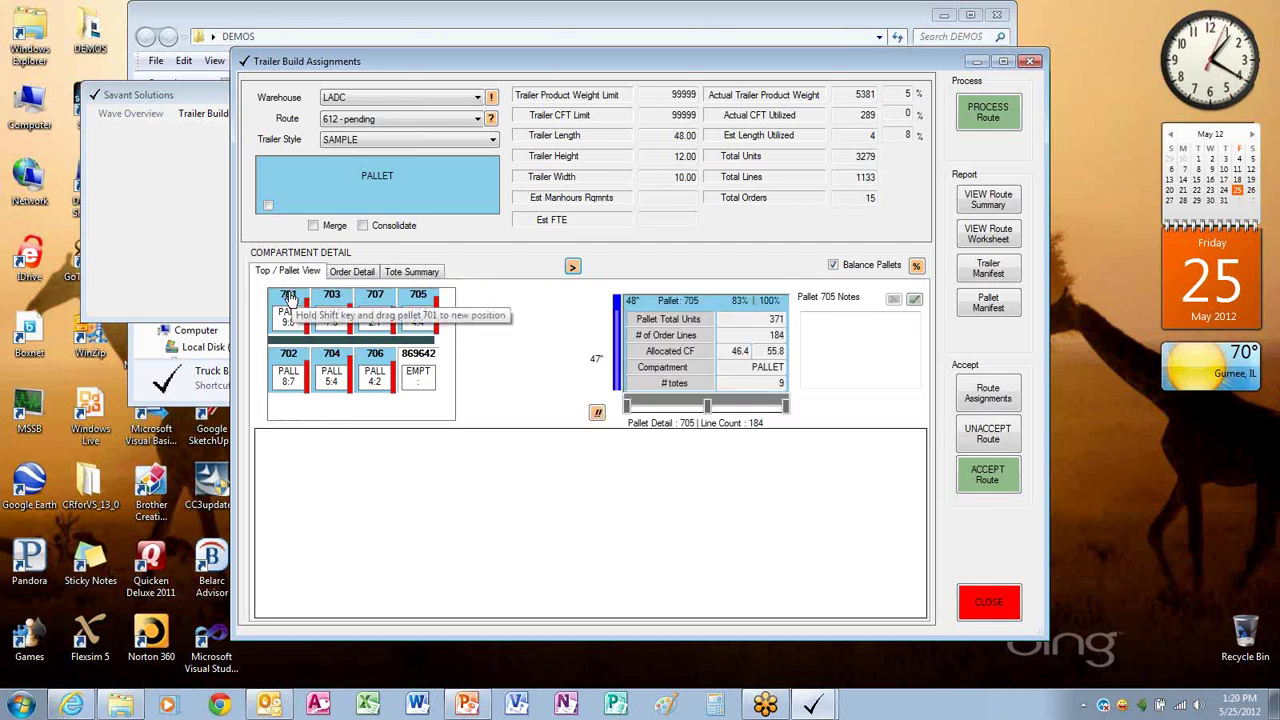
click(288, 298)
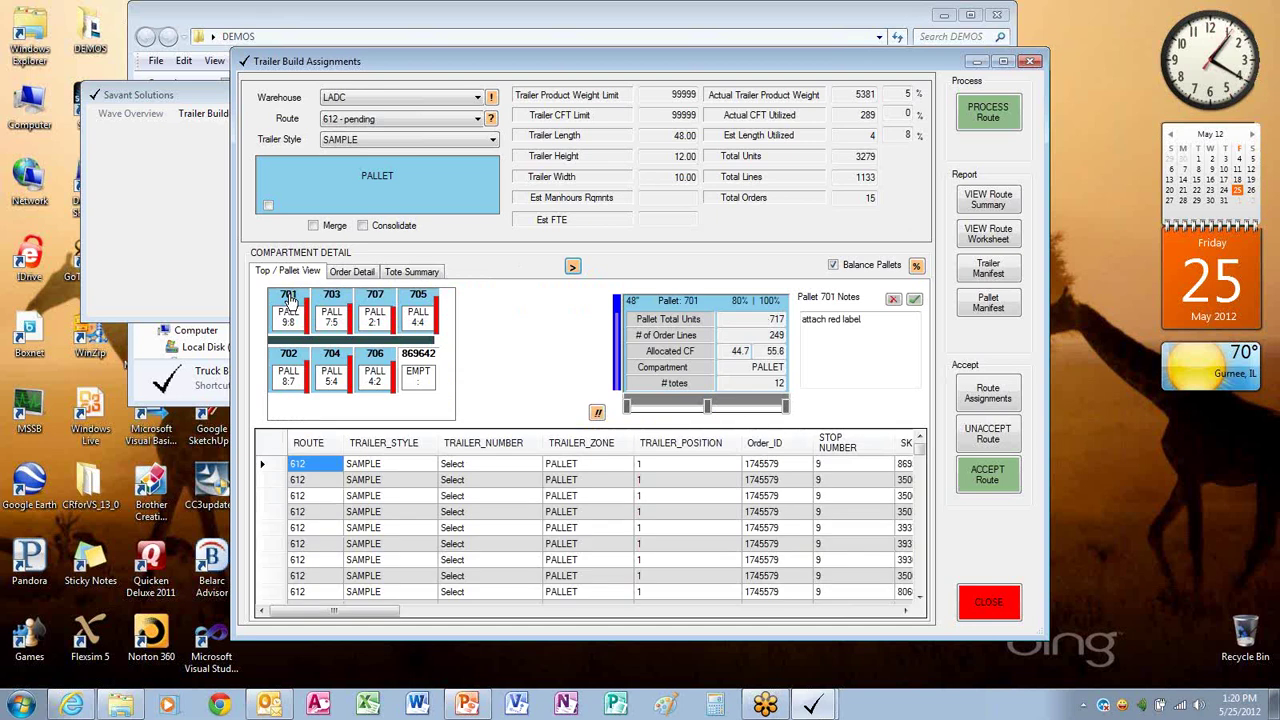
Reassign order 1748846 from pallet 701 to empty pallet 869642 and confirm the move.
double_click(288, 300)
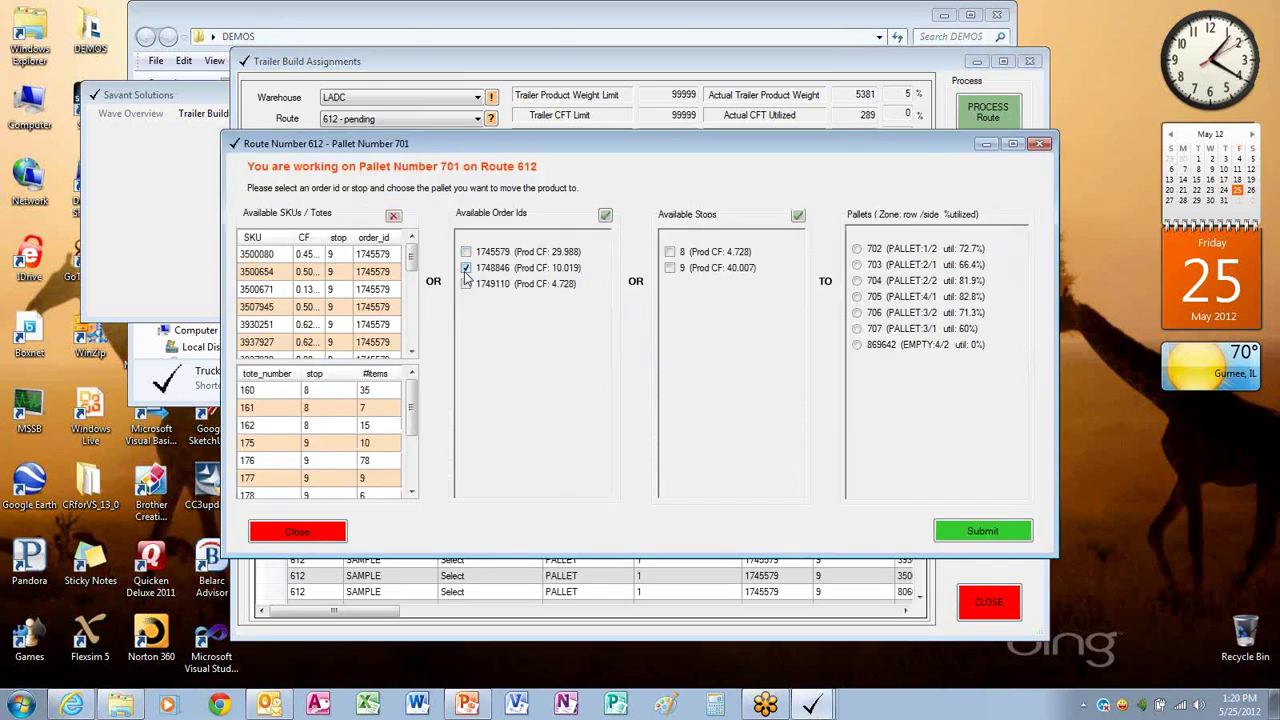
click(856, 345)
click(976, 530)
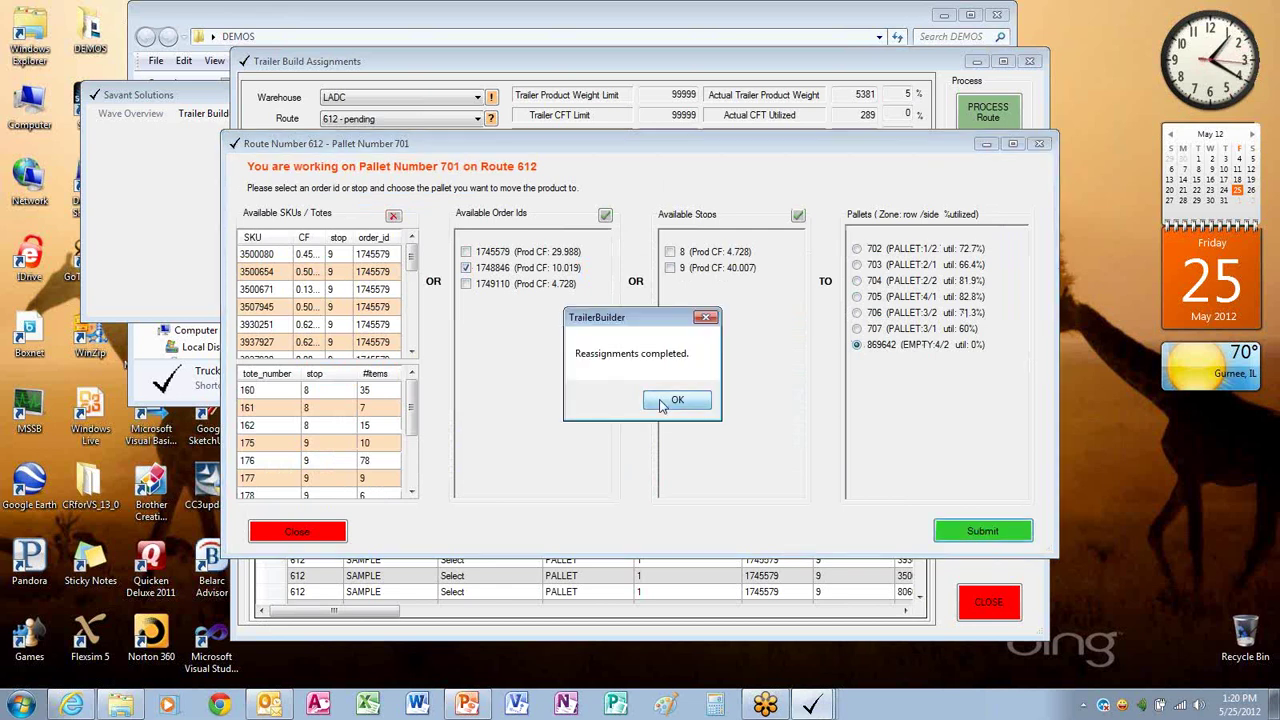
click(674, 400)
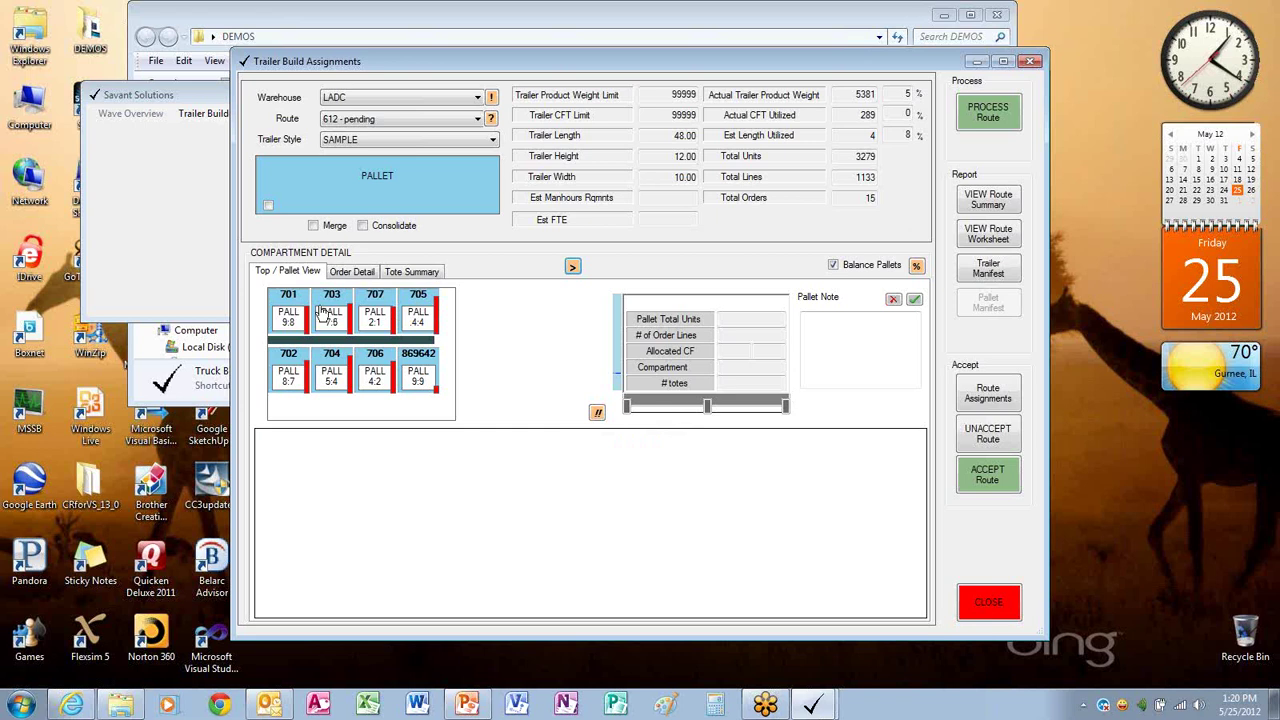
Open pallet 701's move options and close them without making changes.
double_click(290, 300)
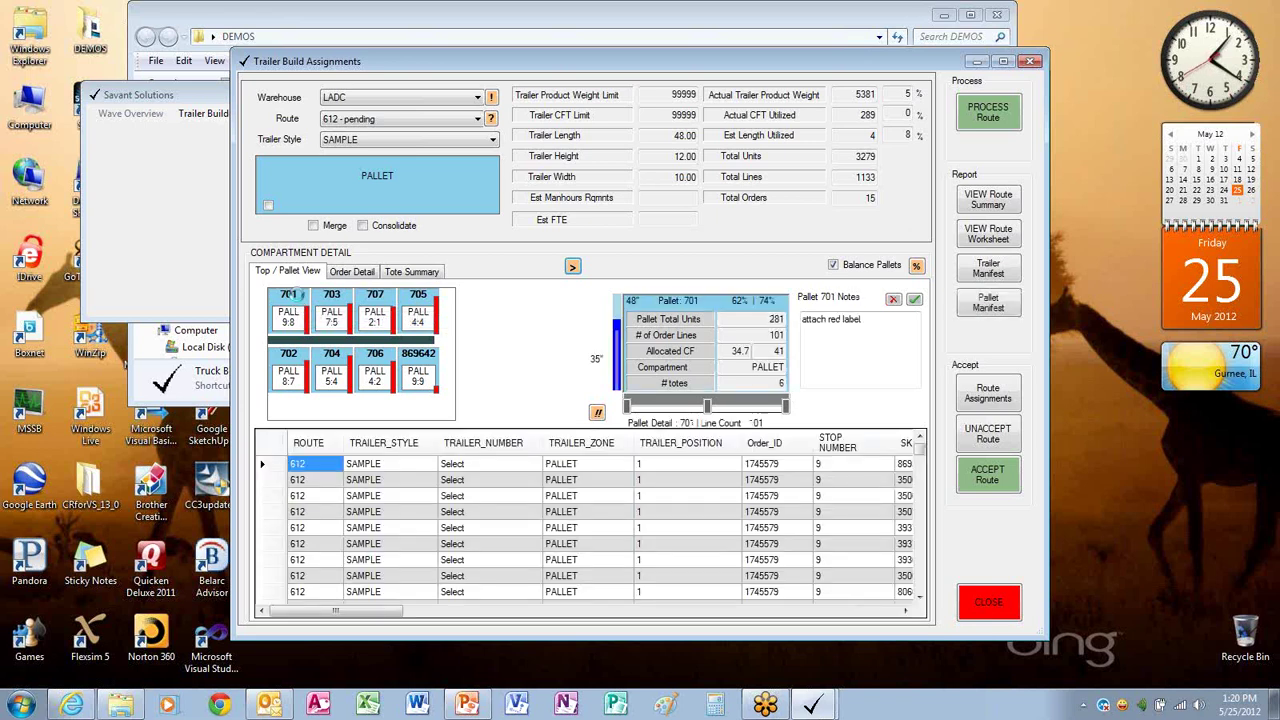
click(1041, 146)
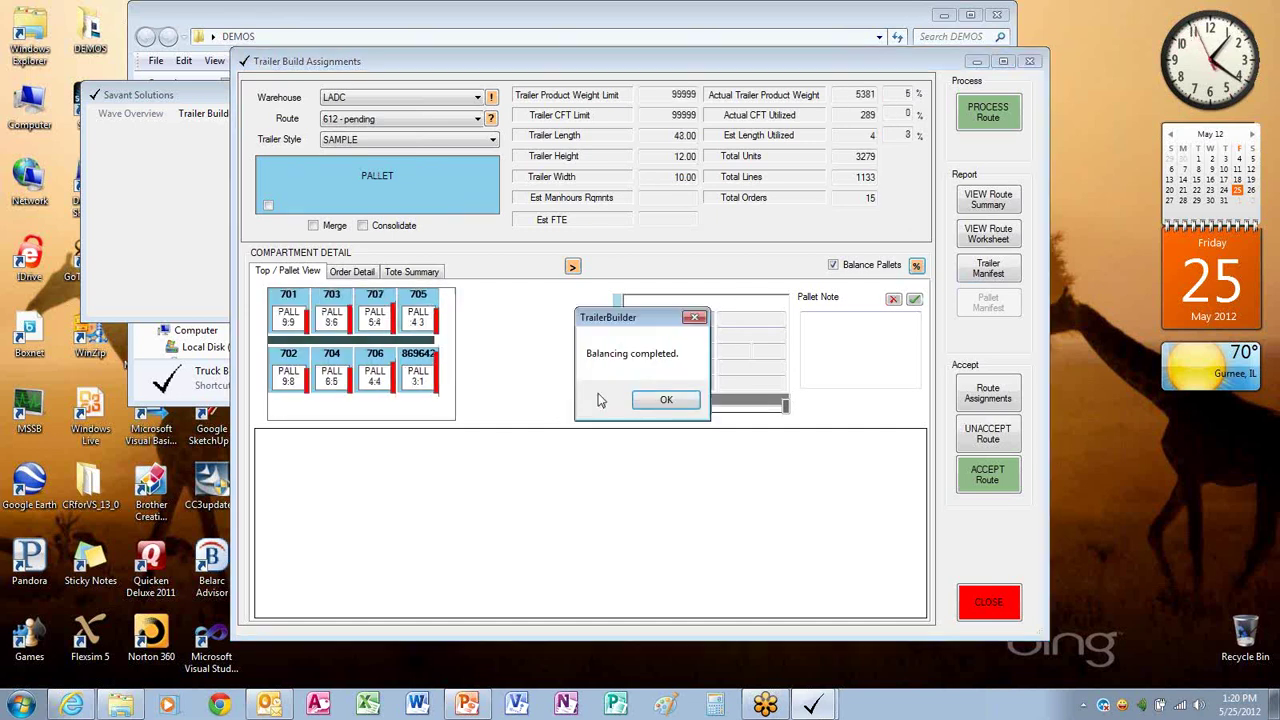
Acknowledge Balancing completed, leaving the trailer at 48.00 length and 8% utilized.
click(664, 401)
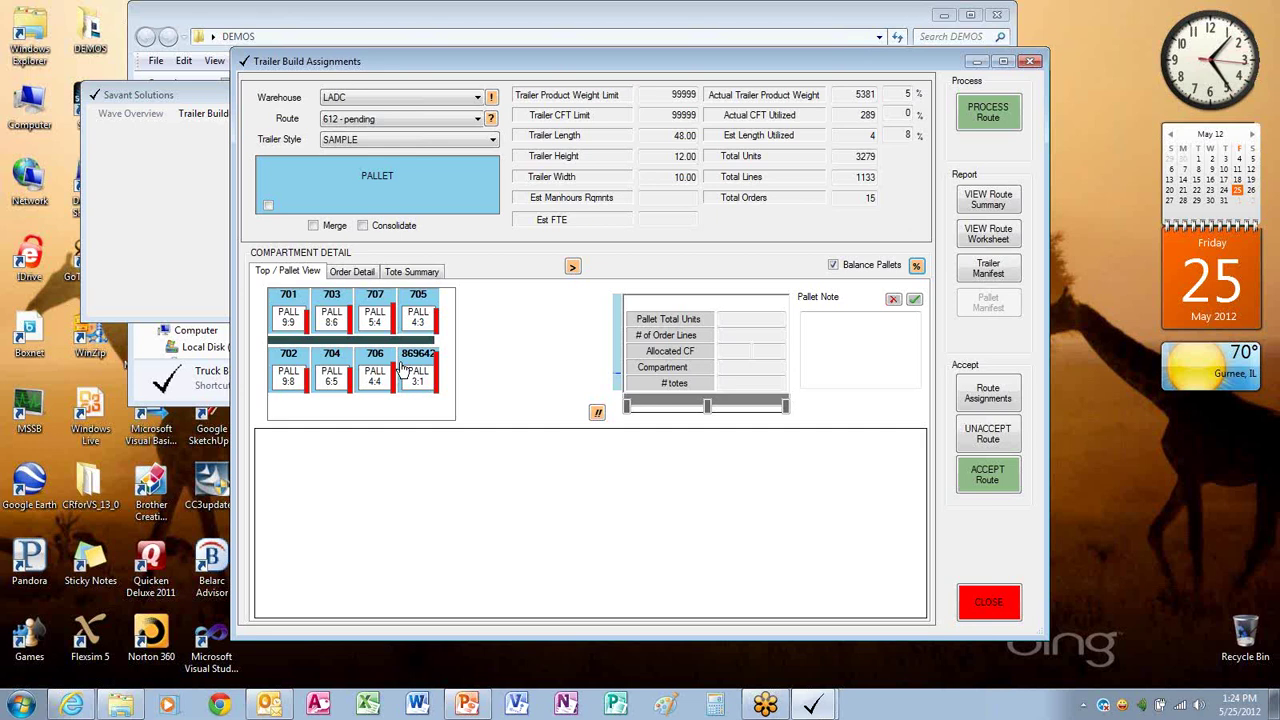
Select pallet 705 to review its order lines in the Pallet Detail grid.
click(421, 315)
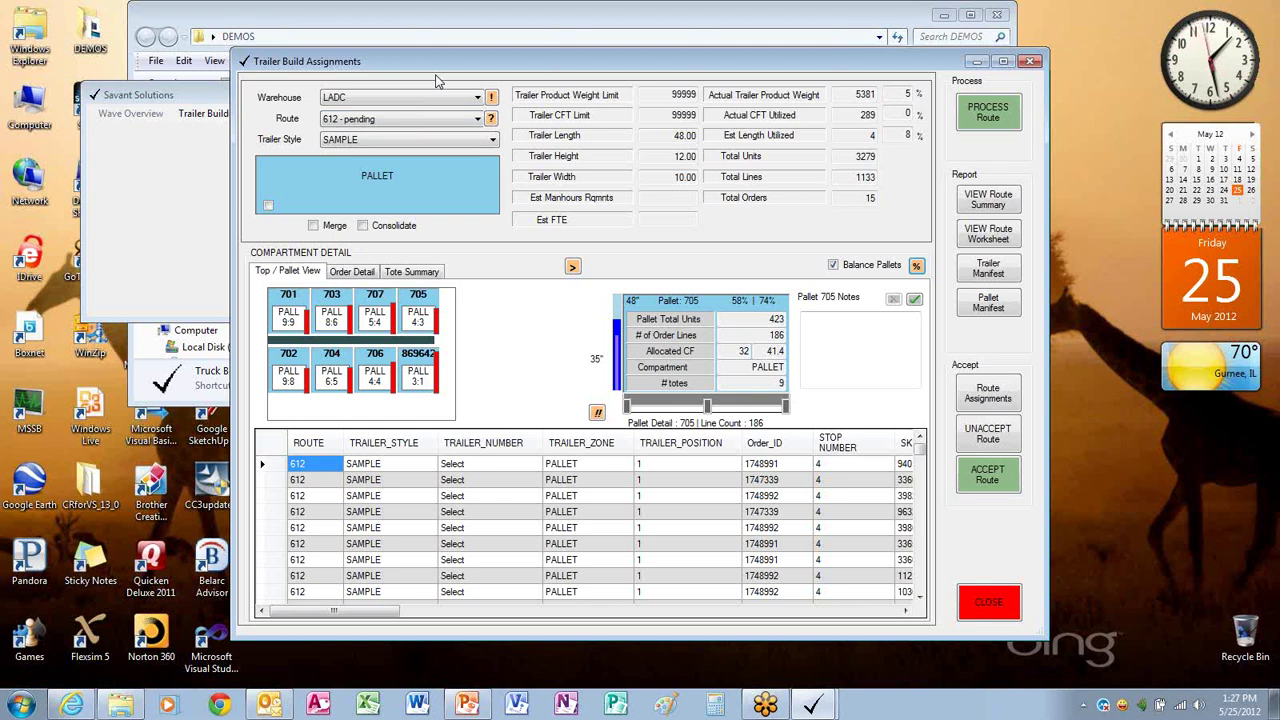
Close the Trailer Build Assignments window to return to the Savant Solutions main menu.
click(1029, 62)
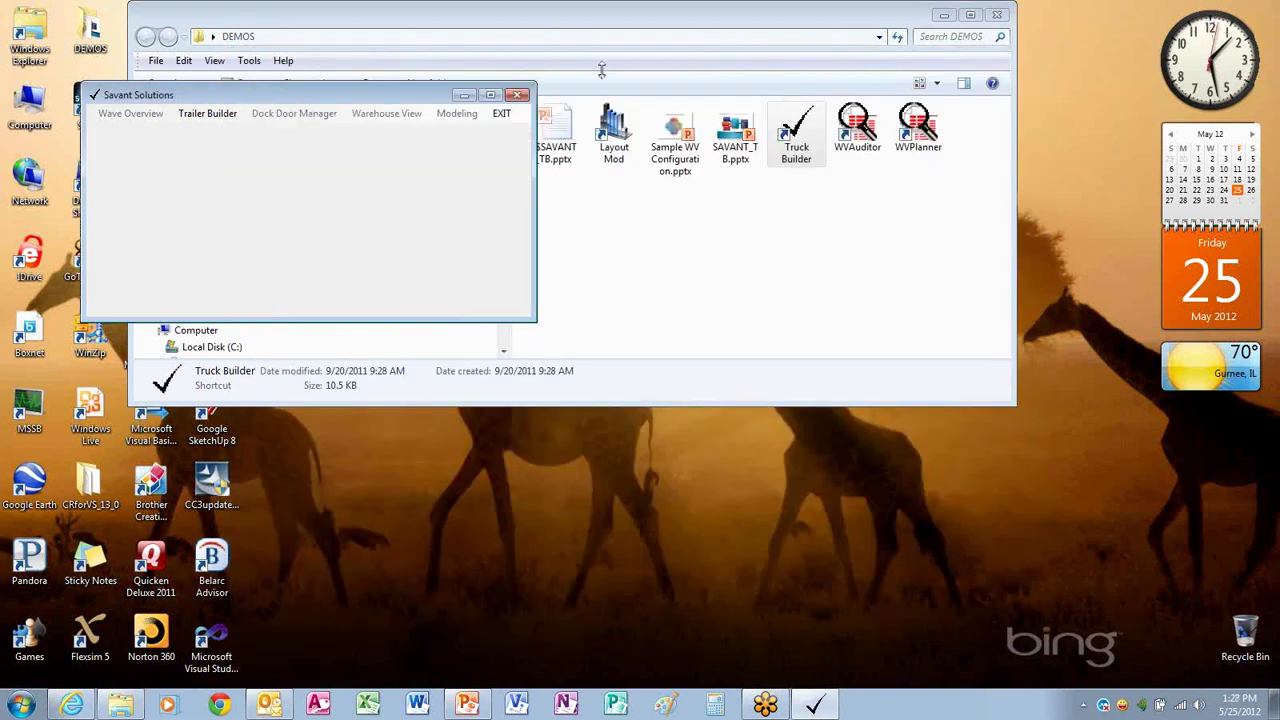